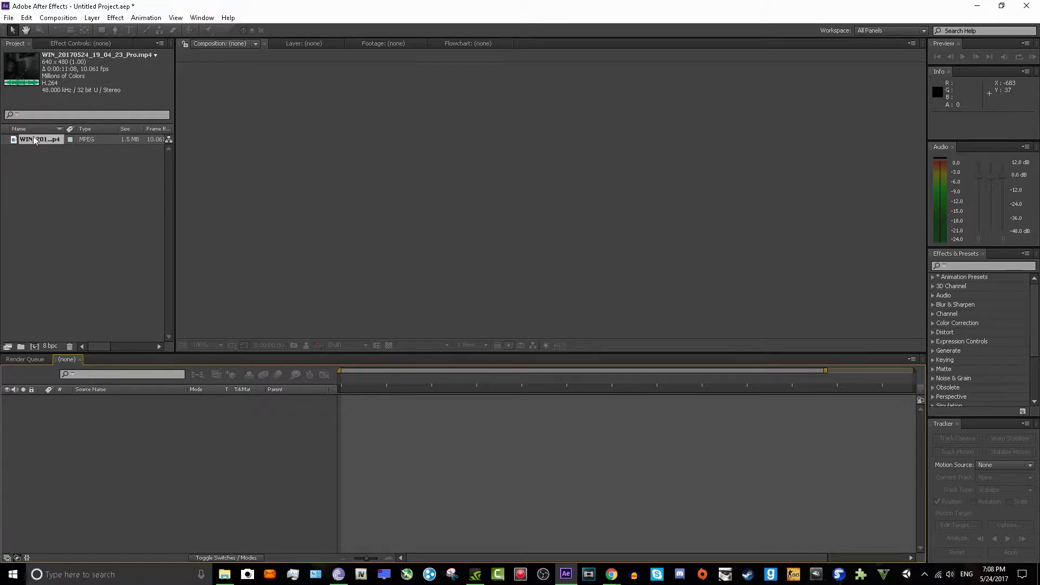
# Step: Create a composition from the WIN_20170524_19_04_23_Pro.mp4 footage and shift its layer slightly left in the frame
pyautogui.moveTo(34, 140); pyautogui.dragTo(109, 423)
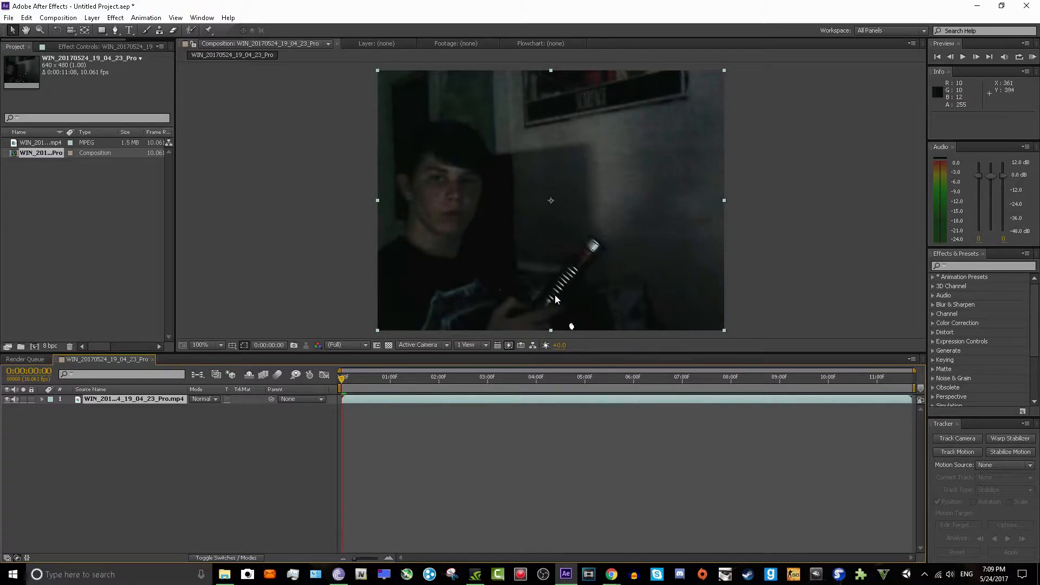
pyautogui.moveTo(549, 217); pyautogui.dragTo(536, 216)
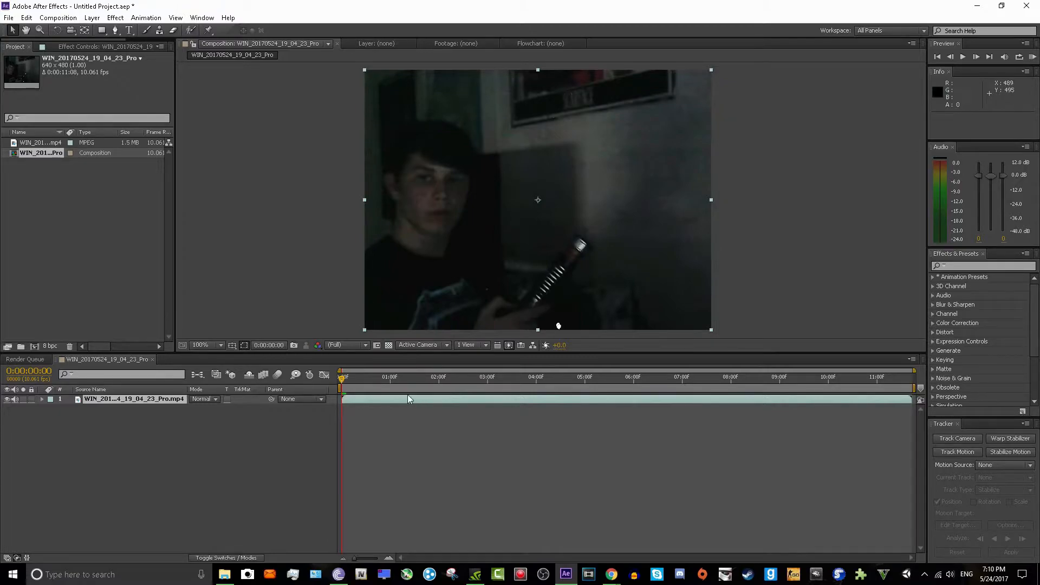
# Step: Scrub through the clip, trim the end of the footage layer to about 0:00:10:05, and return to the first frame
pyautogui.moveTo(345, 377); pyautogui.dragTo(564, 385)
pyautogui.moveTo(912, 399); pyautogui.dragTo(853, 410)
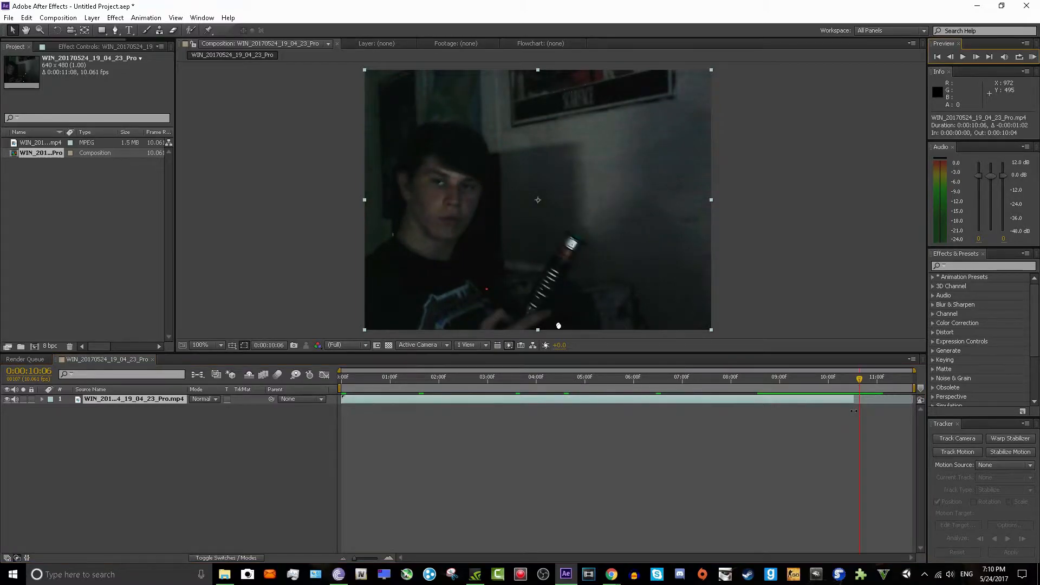
pyautogui.press('Home')
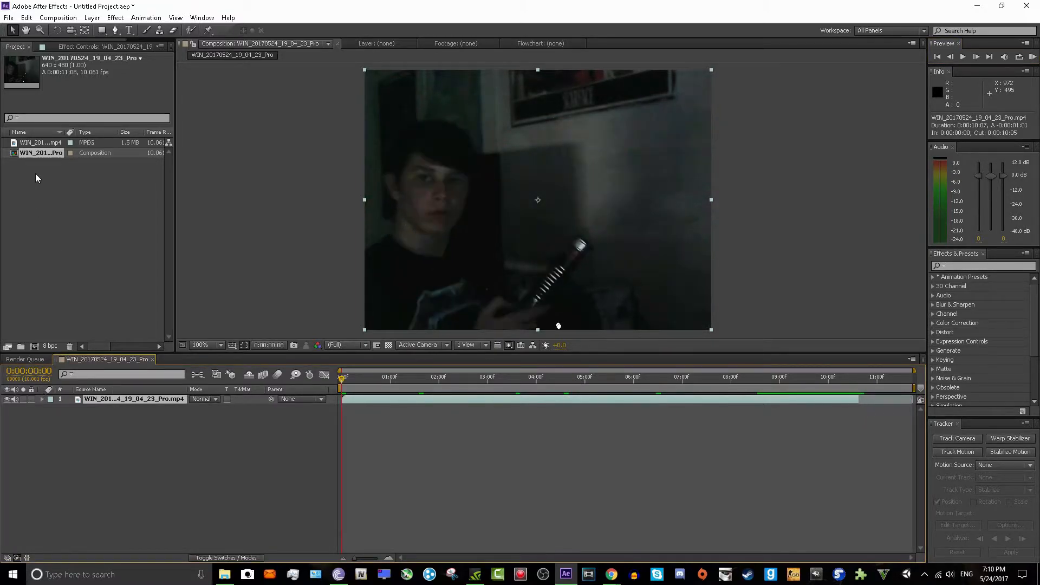
# Step: Nest the trimmed composition in a new composition made from it, preview the playback, and return to the start
pyautogui.rightClick(40, 155)
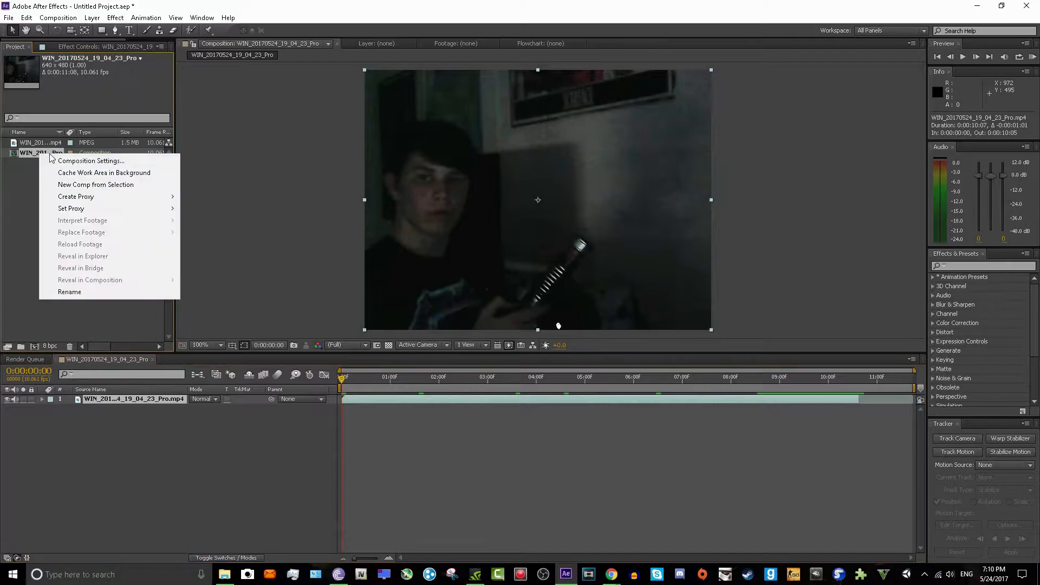
pyautogui.click(77, 188)
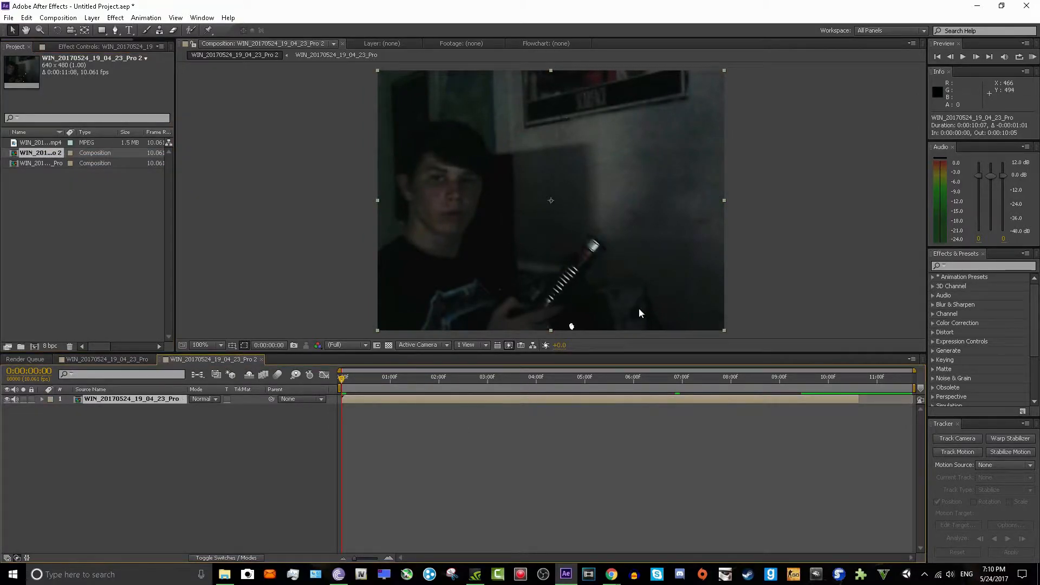
pyautogui.click(963, 57)
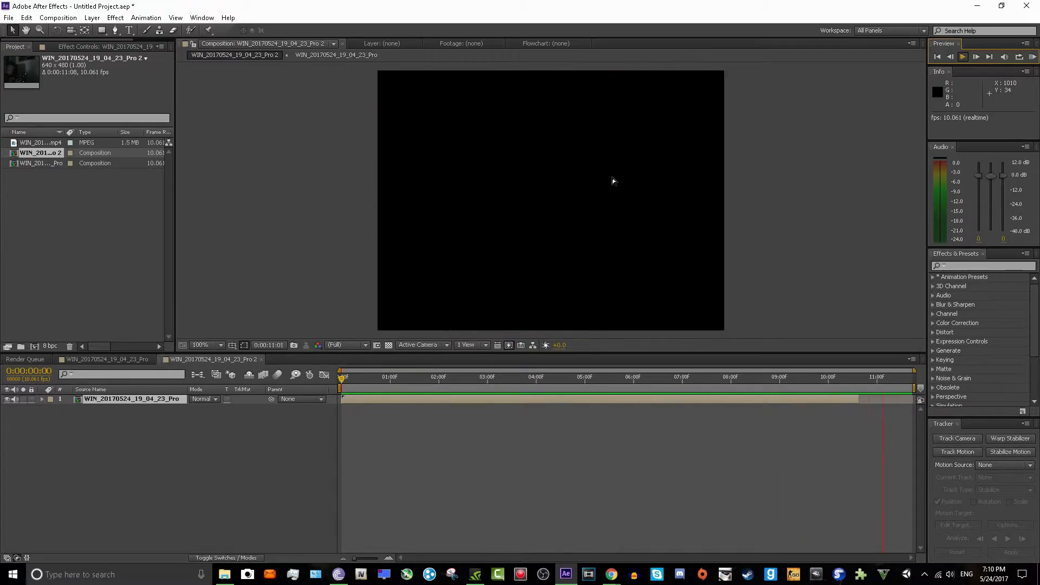
pyautogui.click(964, 54)
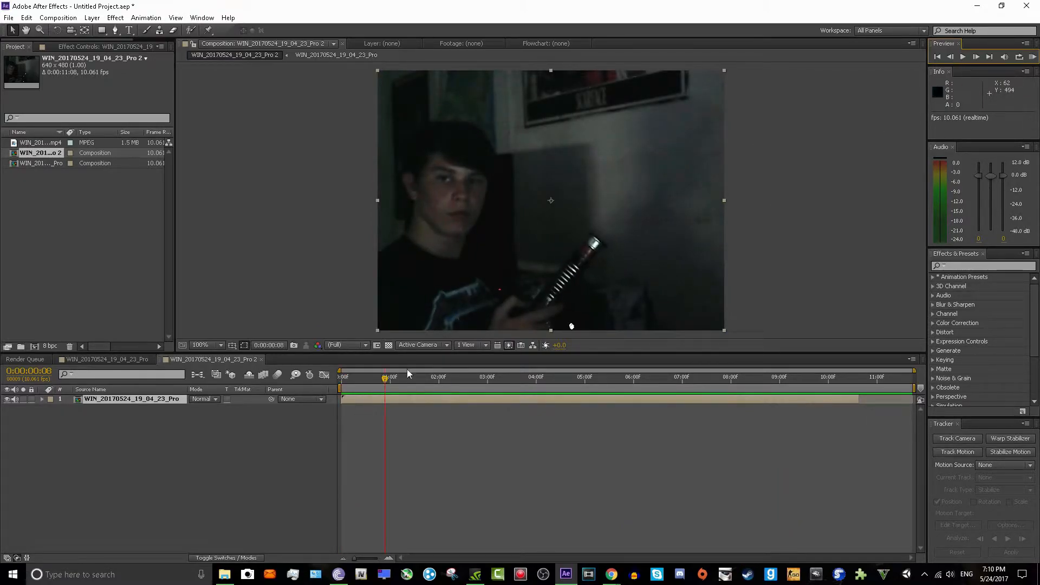
pyautogui.moveTo(384, 385); pyautogui.dragTo(340, 386)
# Step: Add a new white (FFFFFF) solid layer above the nested composition
pyautogui.rightClick(226, 462)
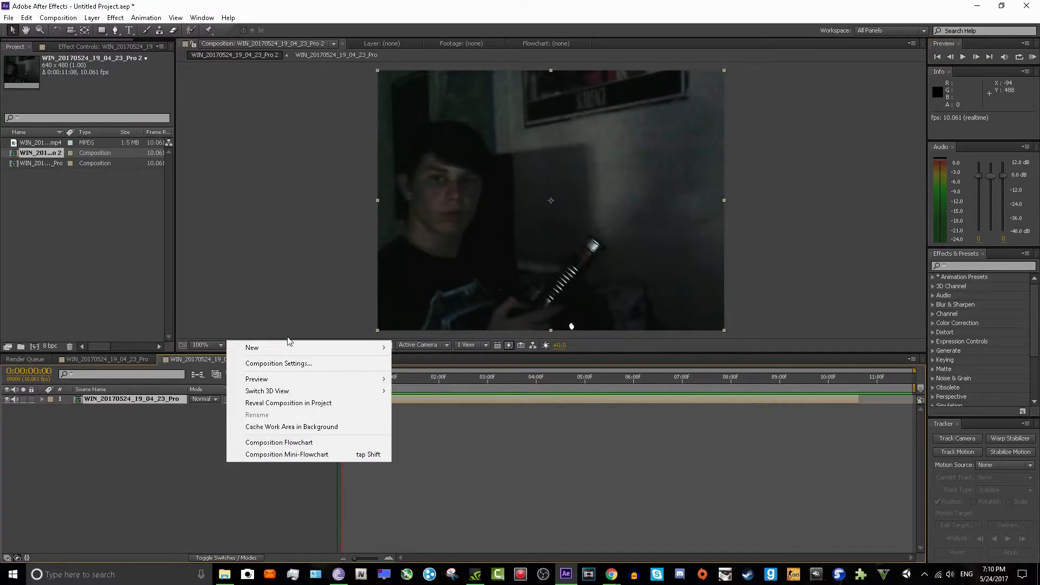
pyautogui.moveTo(348, 351)
pyautogui.click(432, 372)
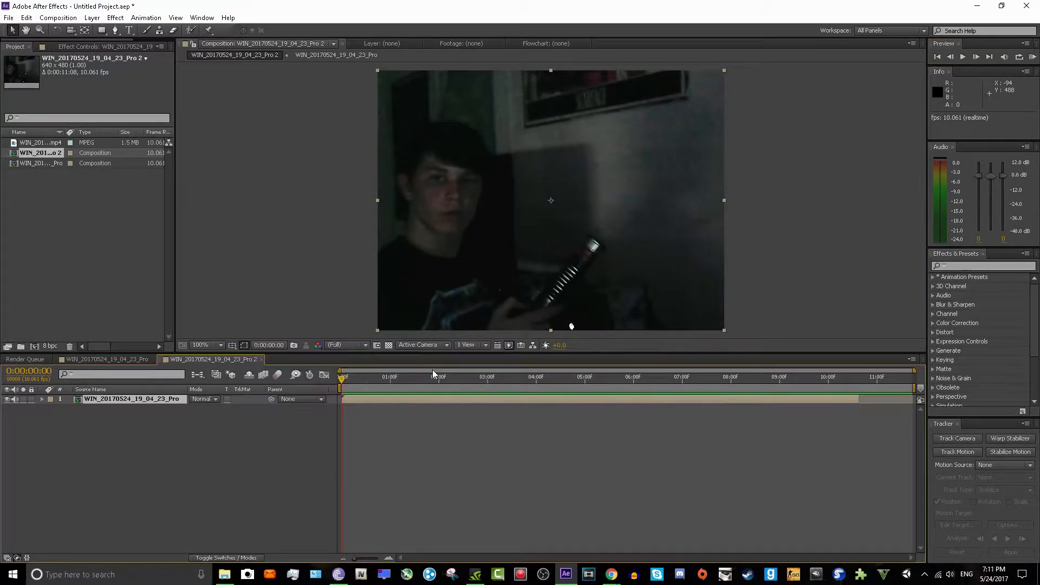
pyautogui.click(518, 359)
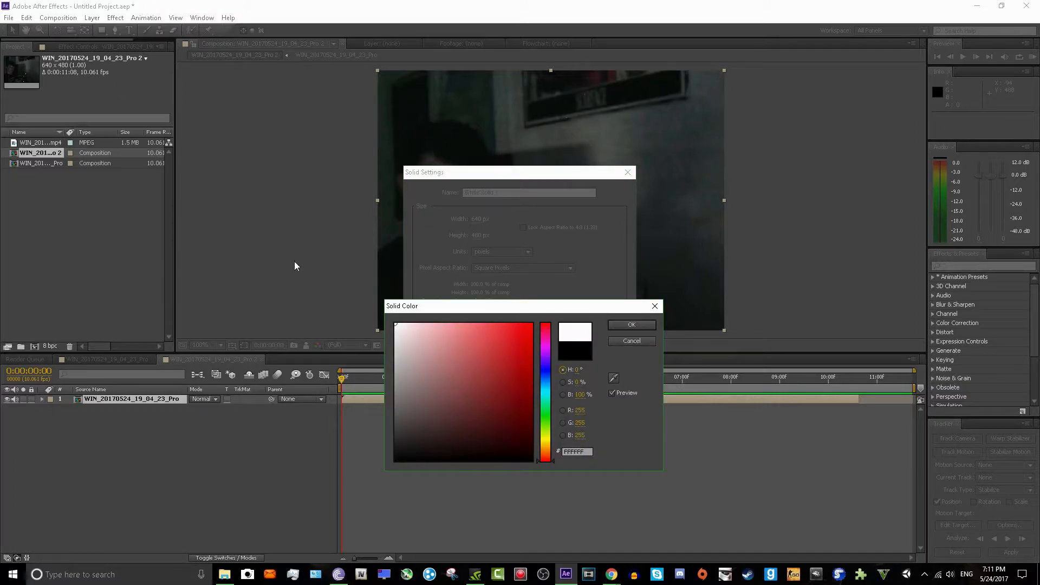
pyautogui.click(618, 325)
pyautogui.click(541, 378)
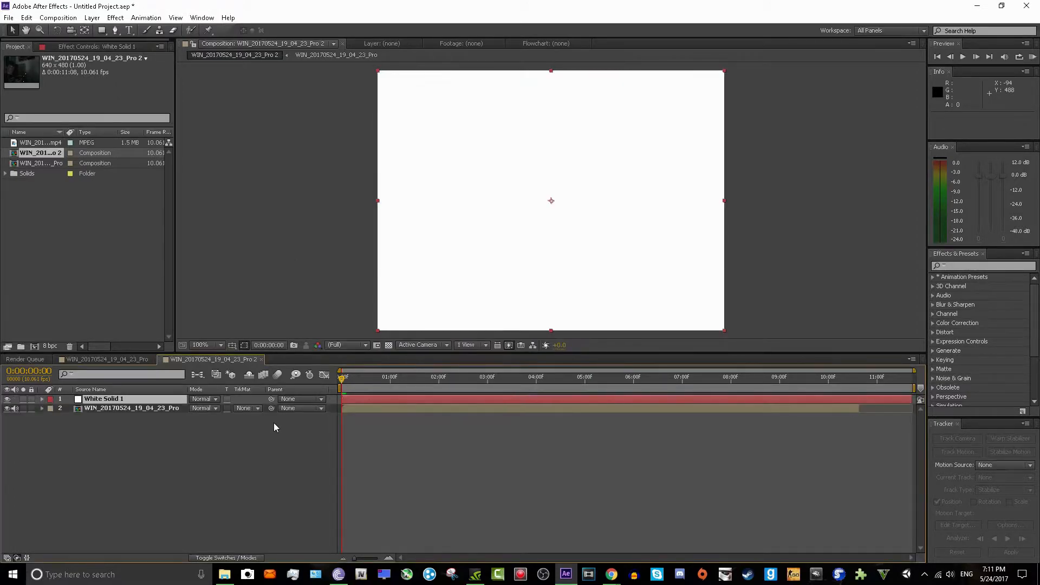
# Step: Hide the white solid and draw a closed four-point Pen mask on it from the hilt's tip to the frame's upper-right corner
pyautogui.click(7, 399)
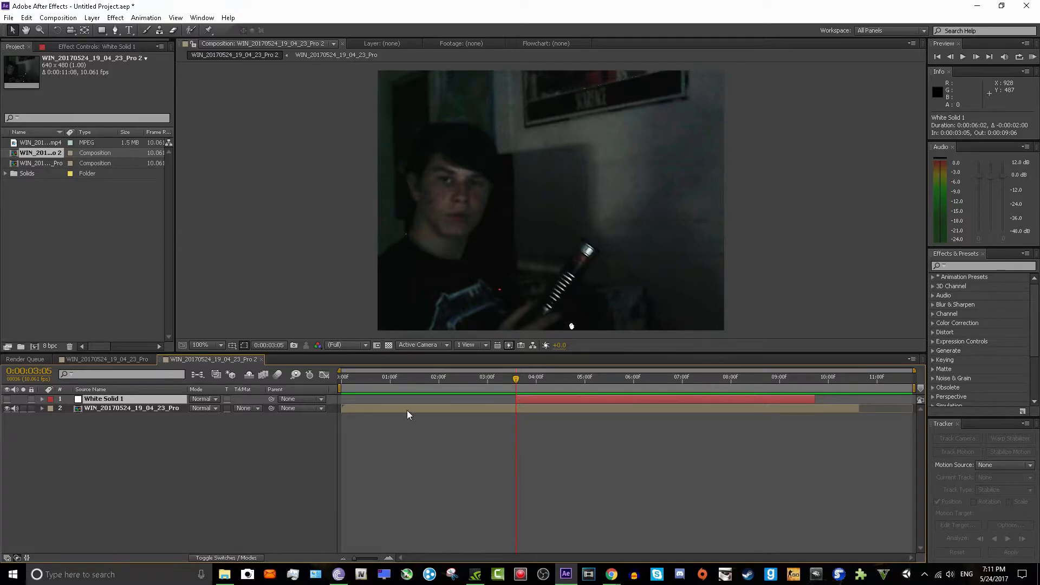
pyautogui.click(115, 30)
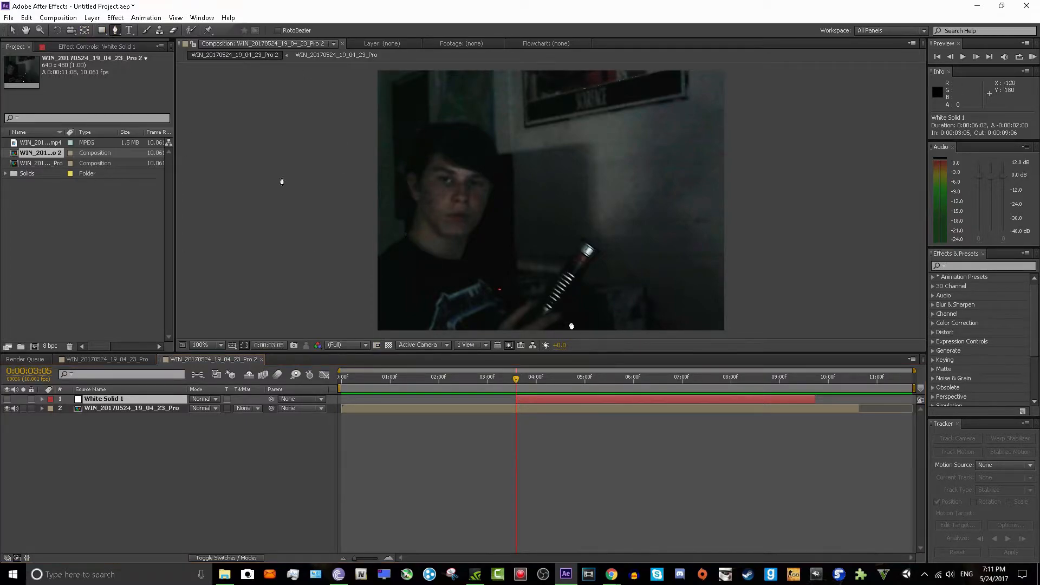
pyautogui.click(587, 241)
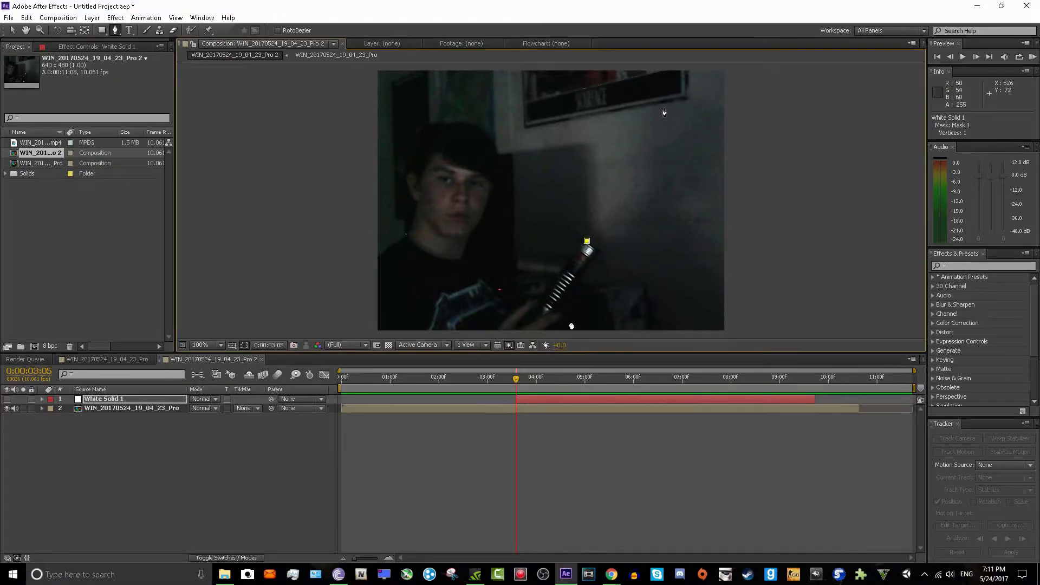
pyautogui.click(724, 67)
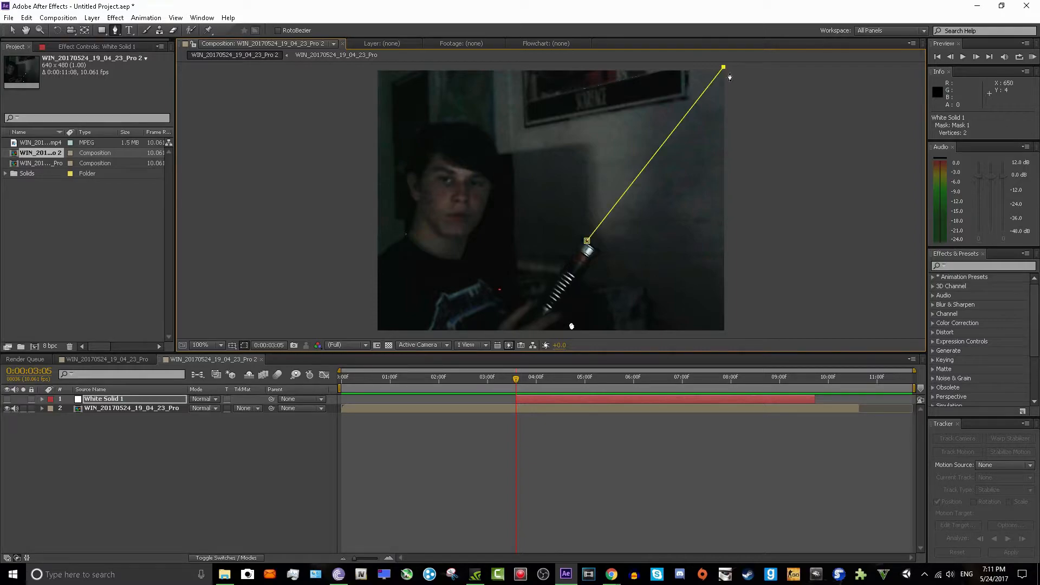
pyautogui.click(731, 71)
pyautogui.click(596, 247)
pyautogui.click(587, 241)
# Step: Adjust the mask's base at the hilt and pull its two far vertices back to form a short blade
pyautogui.moveTo(597, 246); pyautogui.dragTo(596, 247)
pyautogui.moveTo(724, 67); pyautogui.dragTo(621, 191)
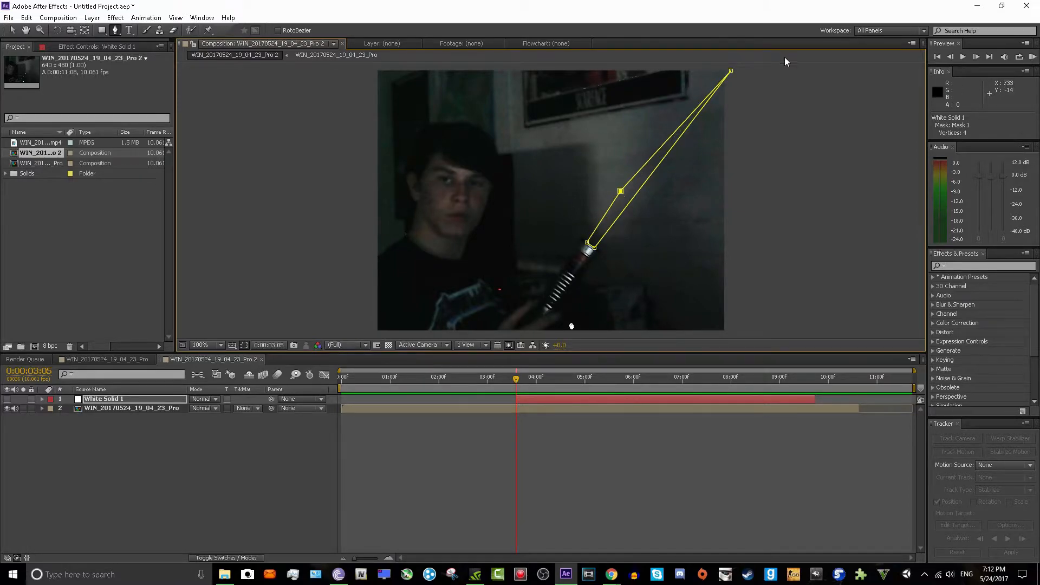
pyautogui.moveTo(730, 71); pyautogui.dragTo(631, 204)
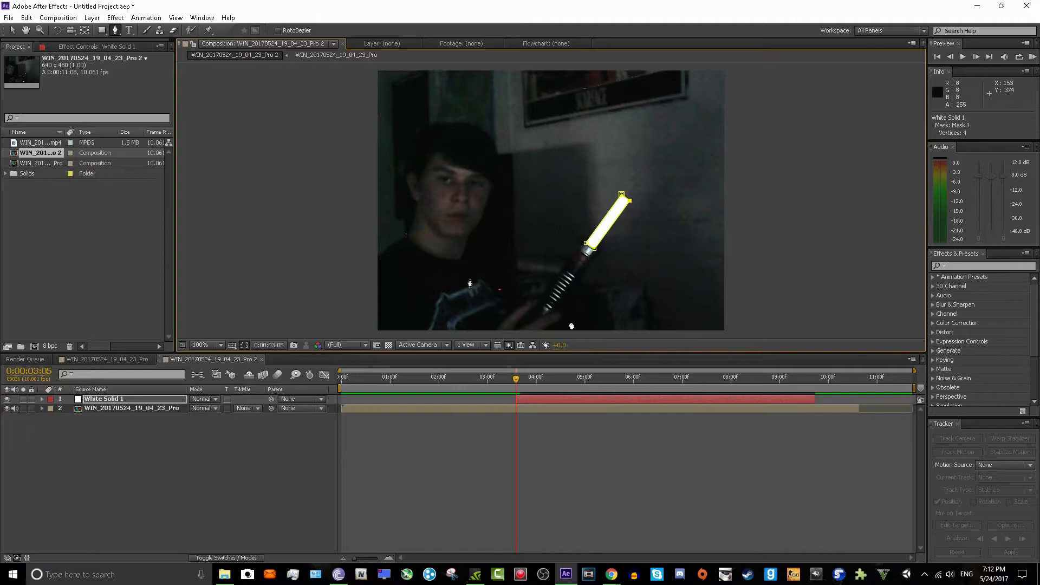
# Step: Reveal the Mask 1 properties of the white solid and enable Mask Path keyframing at 0:00:03:05
pyautogui.click(41, 399)
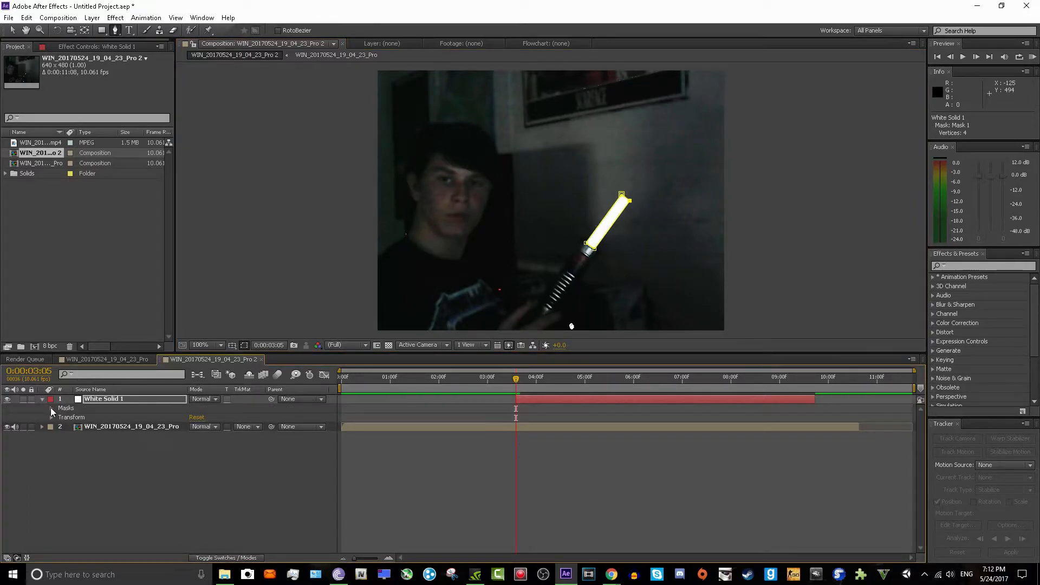
pyautogui.click(51, 408)
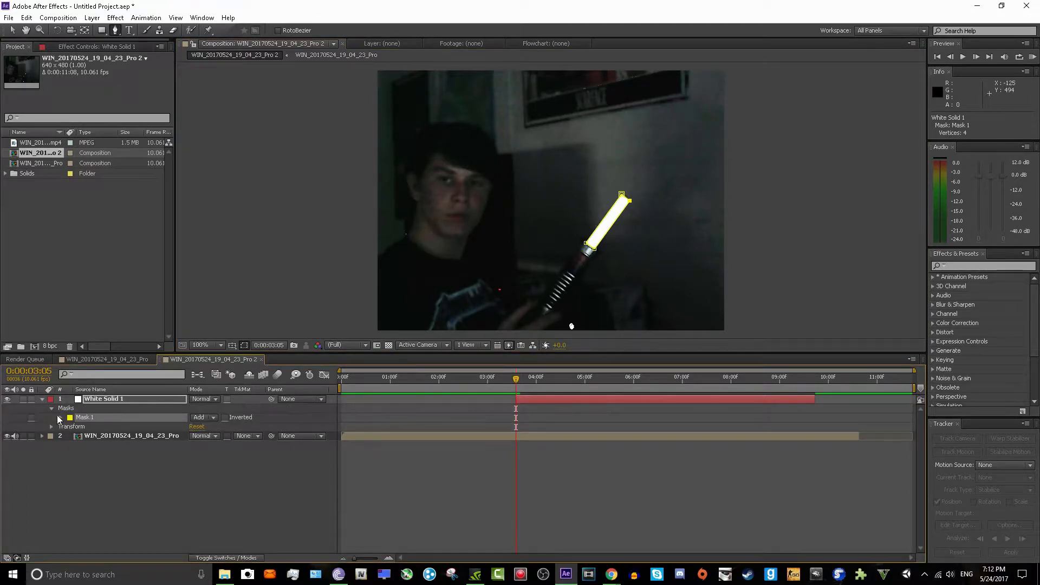
pyautogui.click(61, 418)
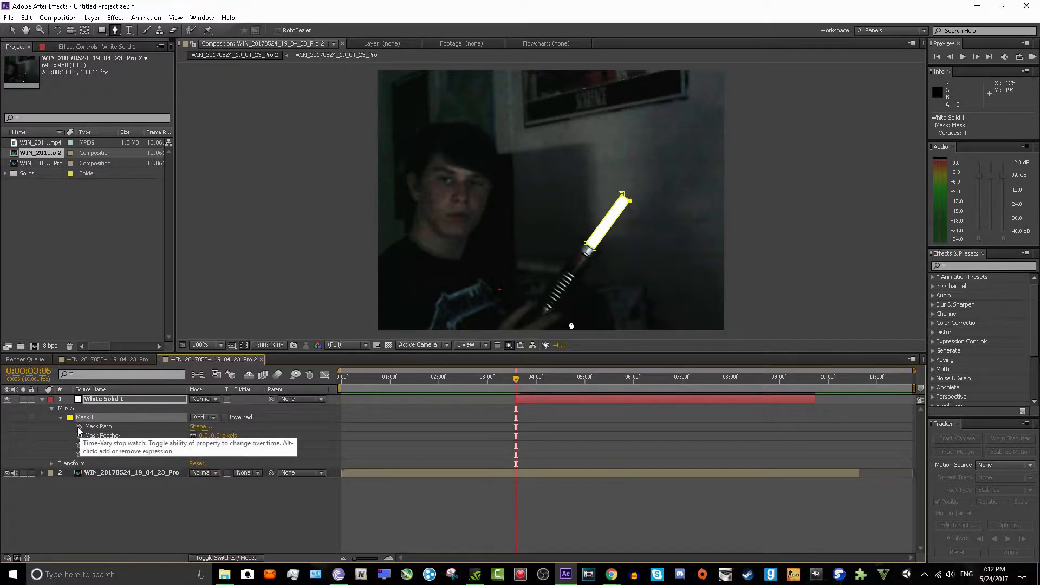
pyautogui.click(80, 427)
# Step: Advance to 0:00:03:06 and reposition the short blade mask so its base meets the hilt's tip
pyautogui.press('pagedown')
pyautogui.moveTo(586, 248)
pyautogui.mouseDown()
pyautogui.moveTo(596, 242)
pyautogui.moveTo(588, 244)
pyautogui.mouseUp()
pyautogui.click(137, 401)
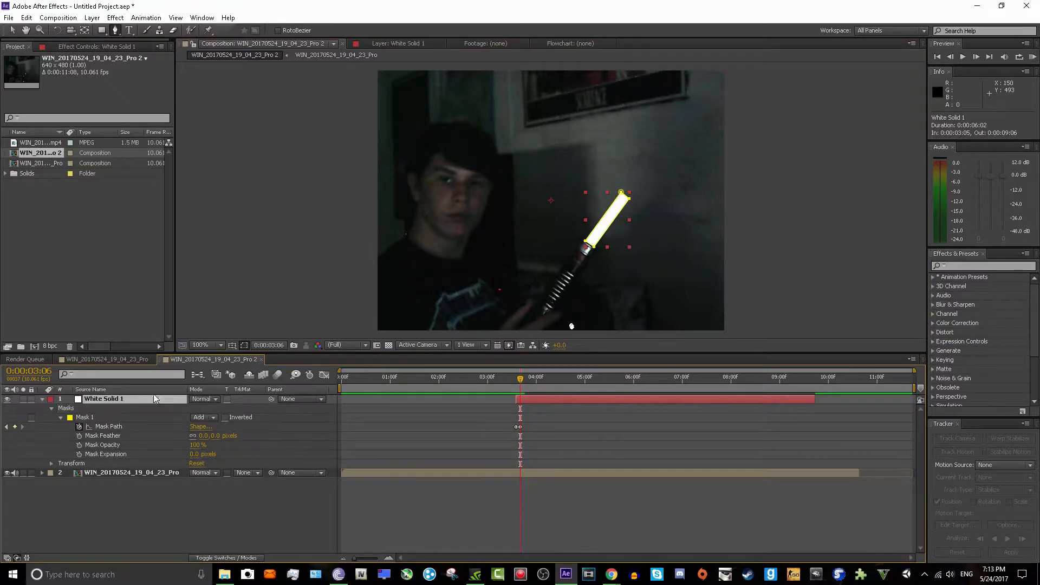
pyautogui.press('v')
pyautogui.click(586, 248)
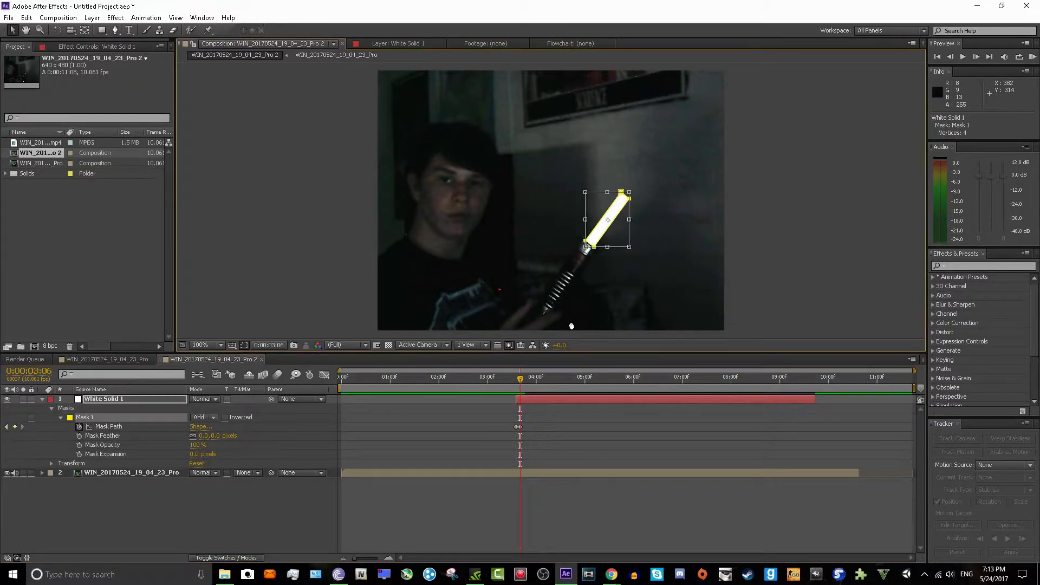
pyautogui.click(576, 281)
pyautogui.moveTo(589, 245); pyautogui.dragTo(585, 248)
pyautogui.click(584, 248)
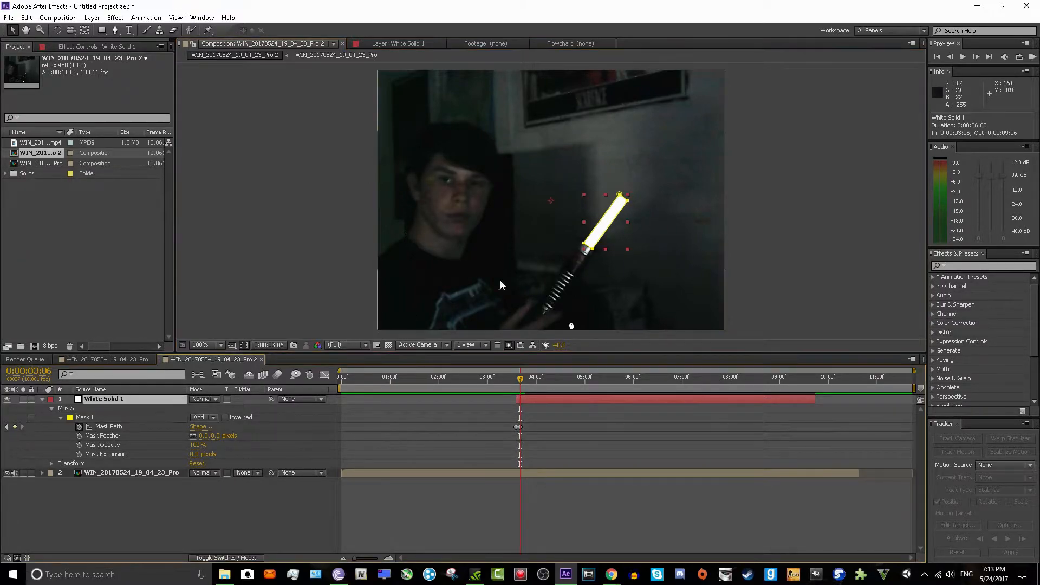
# Step: Extend the blade mask's tip past the frame's upper edge at 0:00:03:06 and refine its corners, checking against the footage with the solid hidden
pyautogui.click(622, 196)
pyautogui.moveTo(622, 196); pyautogui.dragTo(705, 71)
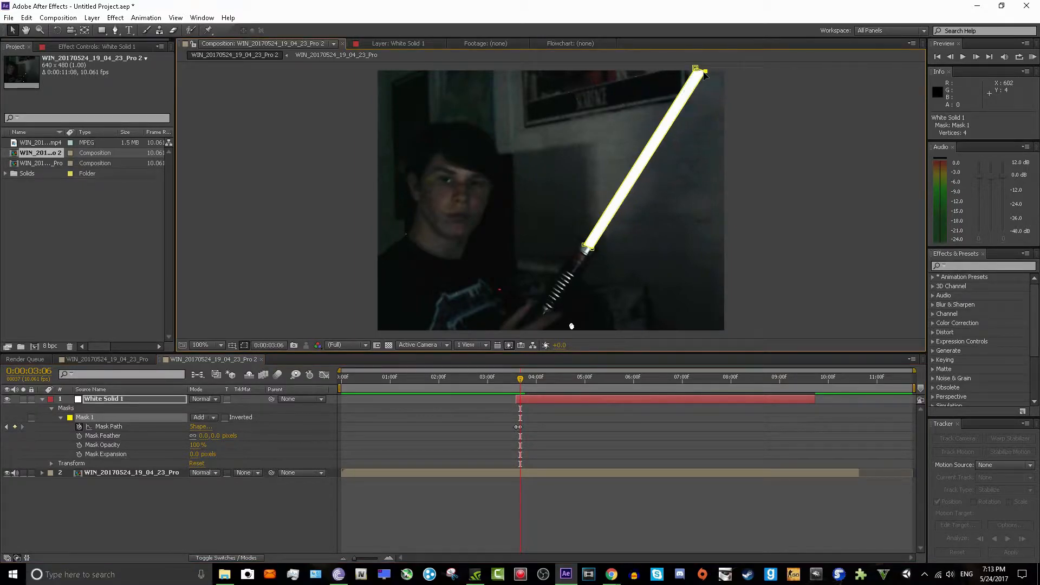
pyautogui.moveTo(594, 248); pyautogui.dragTo(595, 251)
pyautogui.moveTo(706, 71); pyautogui.dragTo(698, 66)
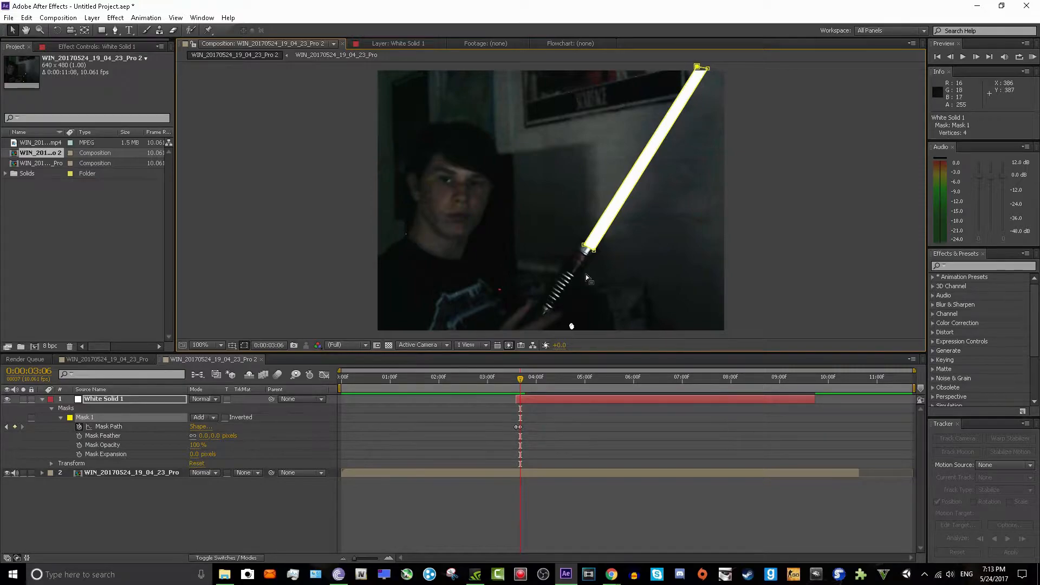
pyautogui.click(7, 399)
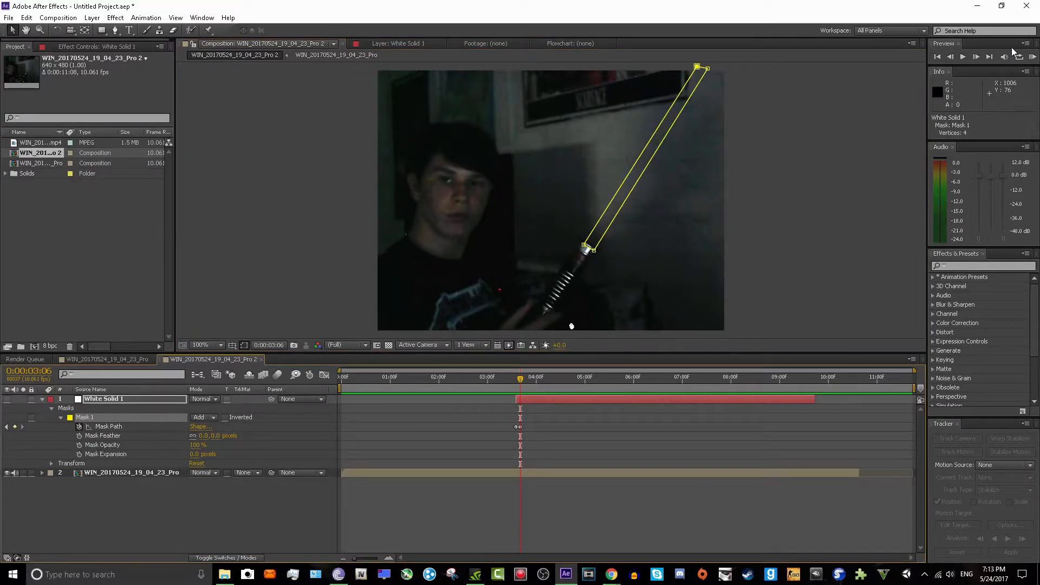
pyautogui.click(7, 398)
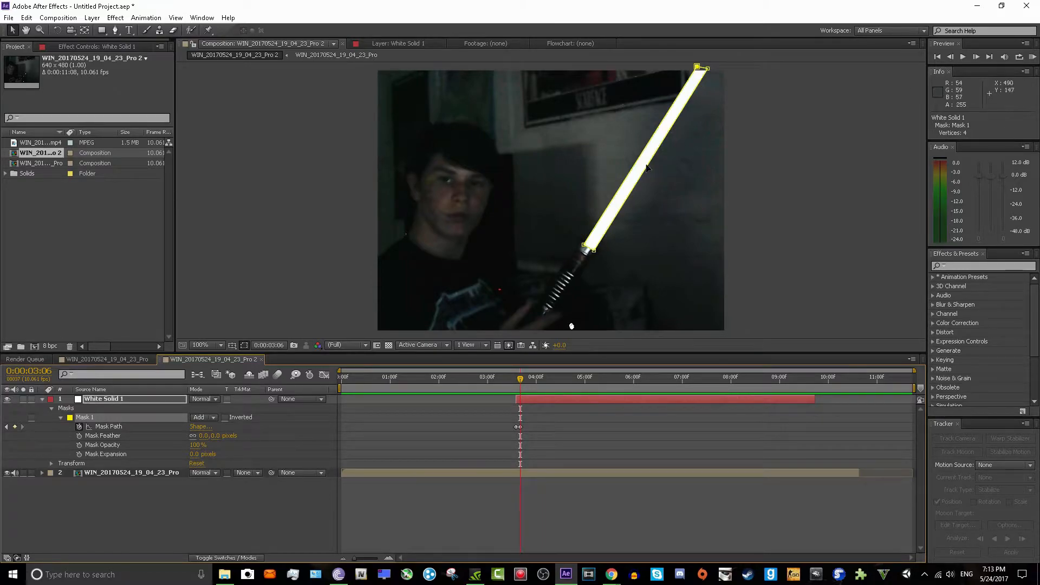
pyautogui.moveTo(585, 248)
pyautogui.mouseDown()
pyautogui.moveTo(595, 247)
pyautogui.moveTo(584, 245)
pyautogui.mouseUp()
# Step: Go frame by frame from 0:00:03:07 to 0:00:03:09, realigning the blade mask's base and tip with the moving hilt
pyautogui.press('pagedown')
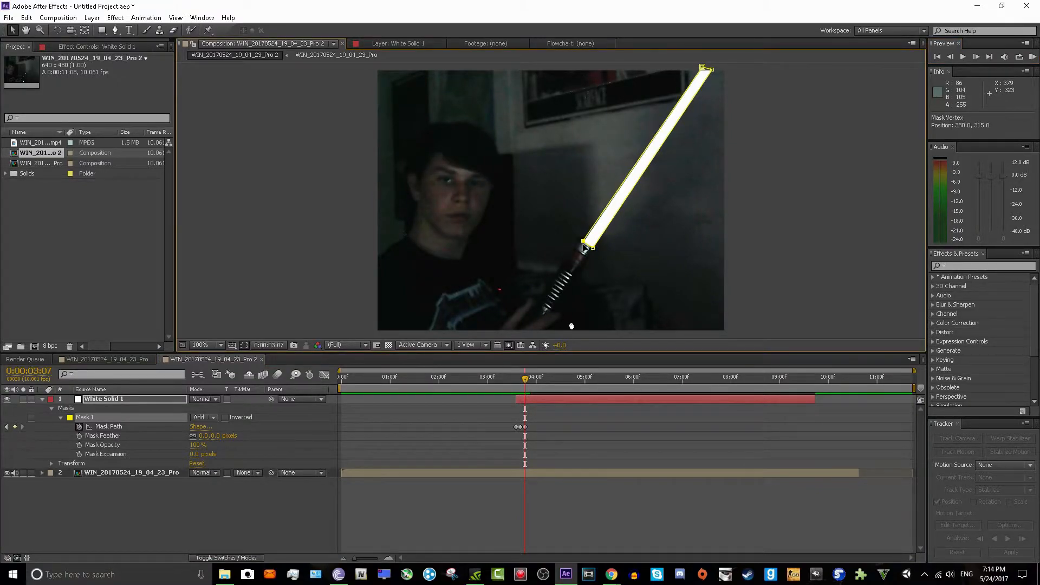
pyautogui.moveTo(702, 69); pyautogui.dragTo(711, 70)
pyautogui.click(981, 55)
pyautogui.moveTo(584, 243); pyautogui.dragTo(591, 245)
pyautogui.moveTo(701, 66); pyautogui.dragTo(709, 69)
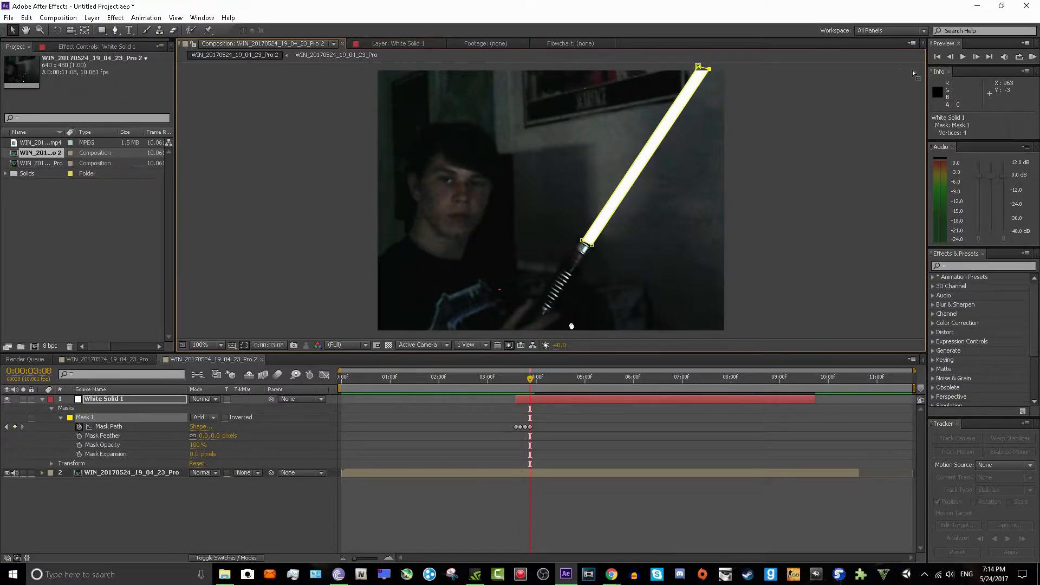
pyautogui.click(980, 54)
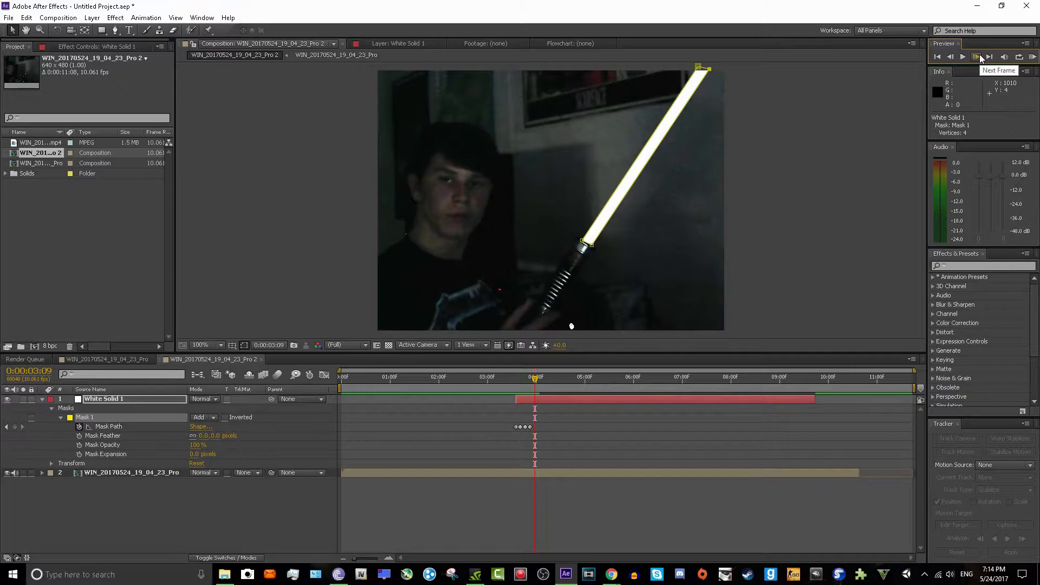
pyautogui.moveTo(587, 242); pyautogui.dragTo(589, 245)
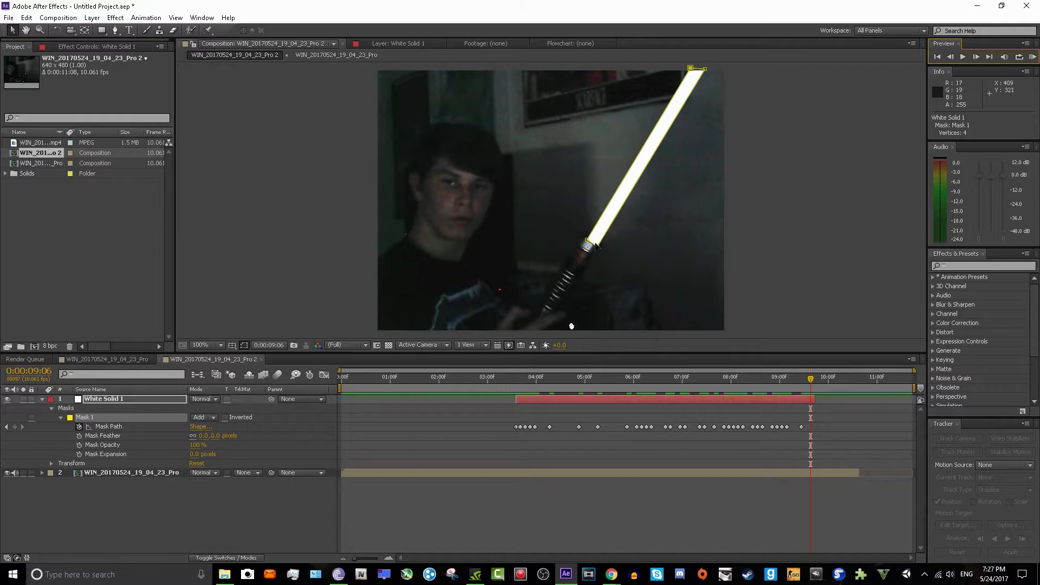
# Step: At 0:00:09:06, align the blade mask's base with the hilt and pull both tip vertices back to shorten the blade to about half
pyautogui.moveTo(597, 246); pyautogui.dragTo(595, 244)
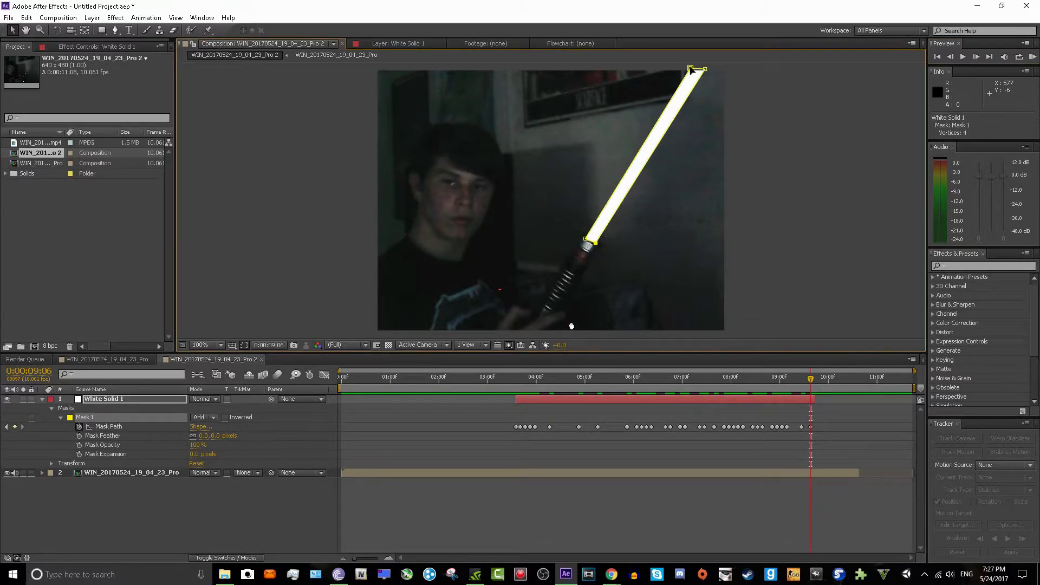
pyautogui.moveTo(691, 69); pyautogui.dragTo(632, 164)
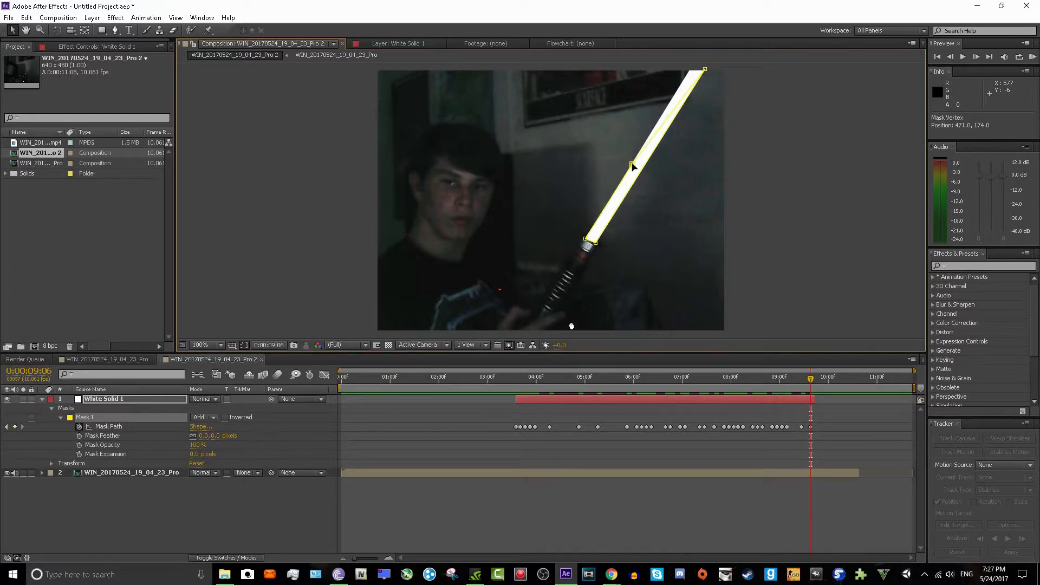
pyautogui.moveTo(705, 70); pyautogui.dragTo(645, 172)
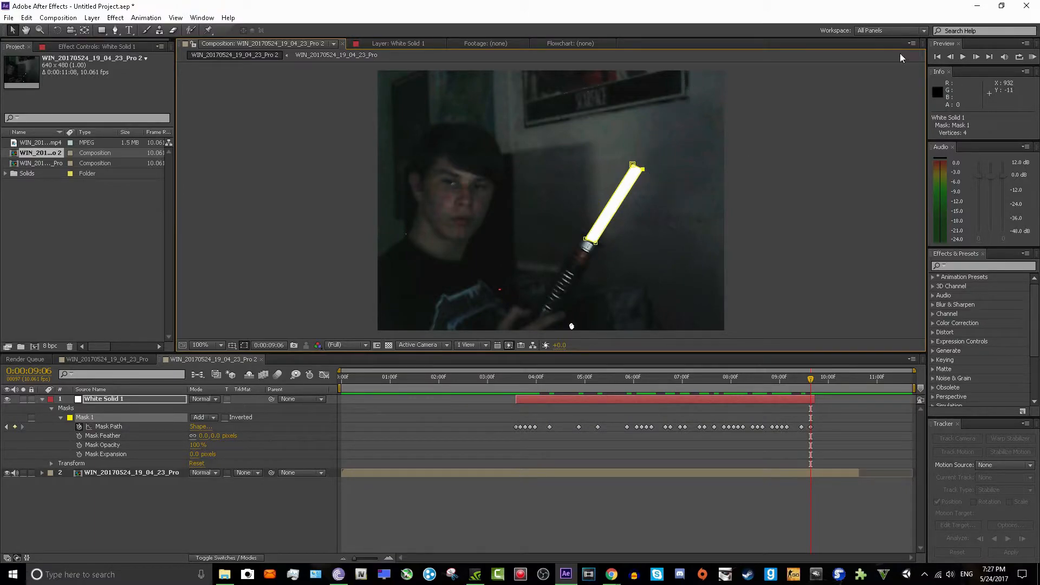
# Step: At 0:00:09:07, pull the blade mask's tip back close to the hilt and trim the white solid to end at 0:00:09:06
pyautogui.click(977, 57)
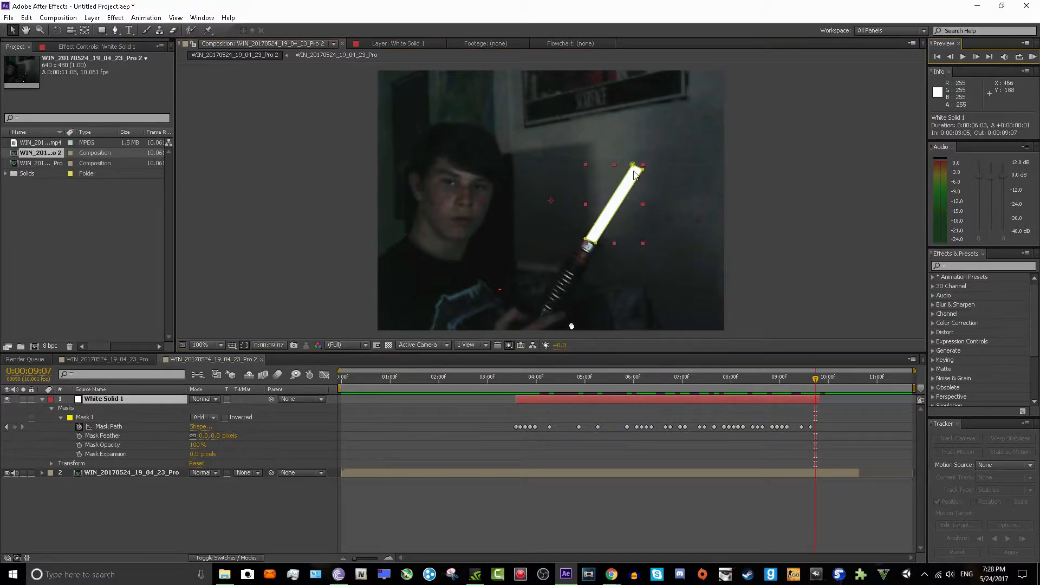
pyautogui.moveTo(634, 167); pyautogui.dragTo(609, 230)
pyautogui.click(975, 57)
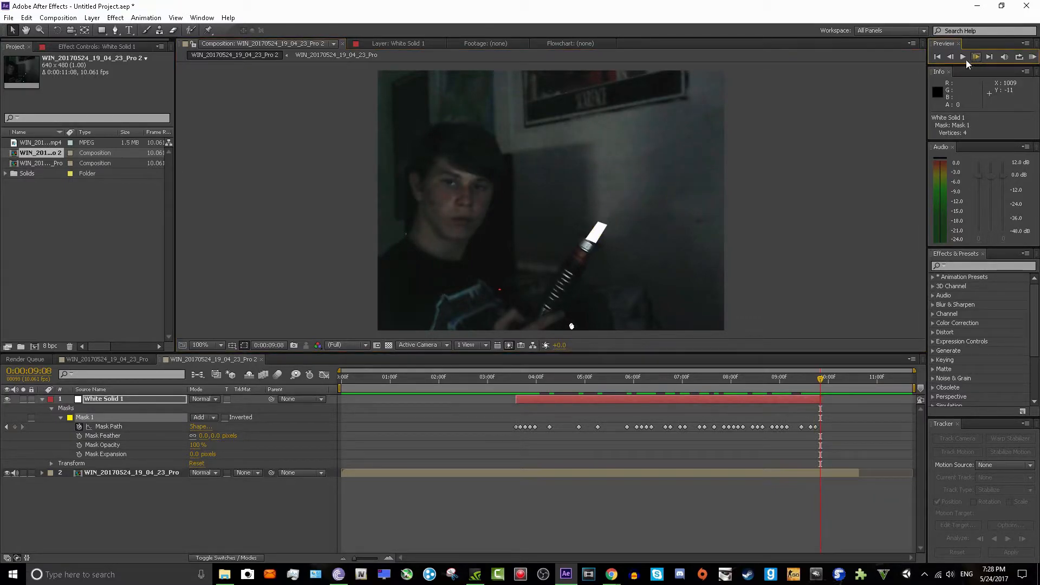
pyautogui.click(820, 398)
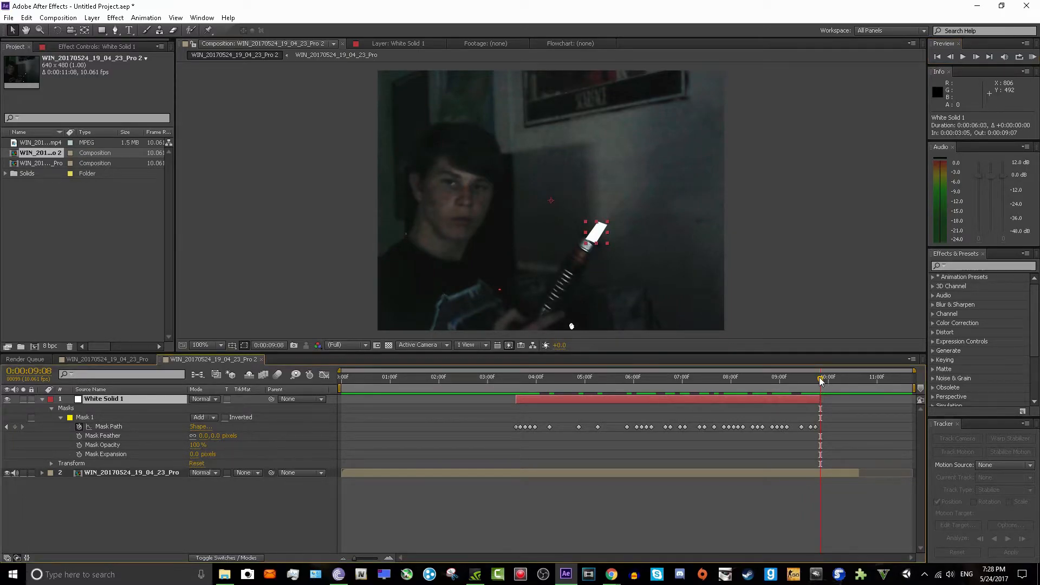
# Step: Play back the composition to check that the blade follows the hilt throughout the footage
pyautogui.moveTo(820, 379); pyautogui.dragTo(801, 380)
pyautogui.click(964, 58)
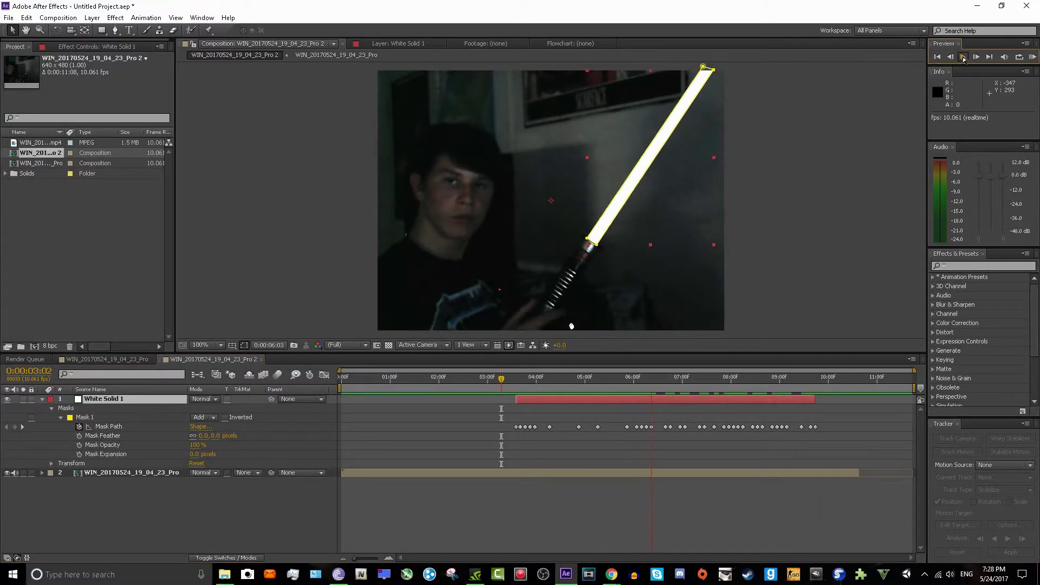
pyautogui.click(964, 57)
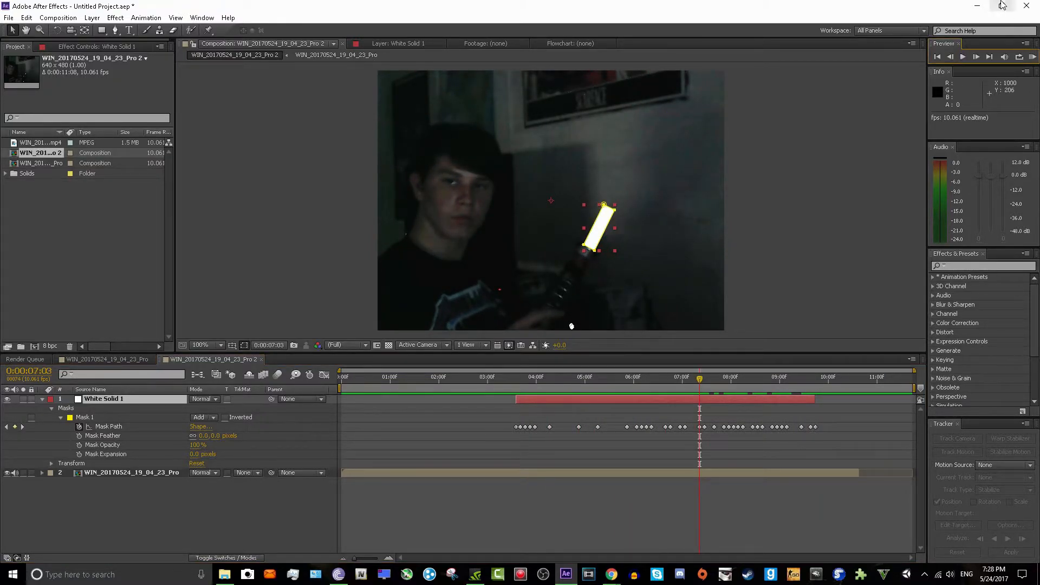
pyautogui.click(964, 57)
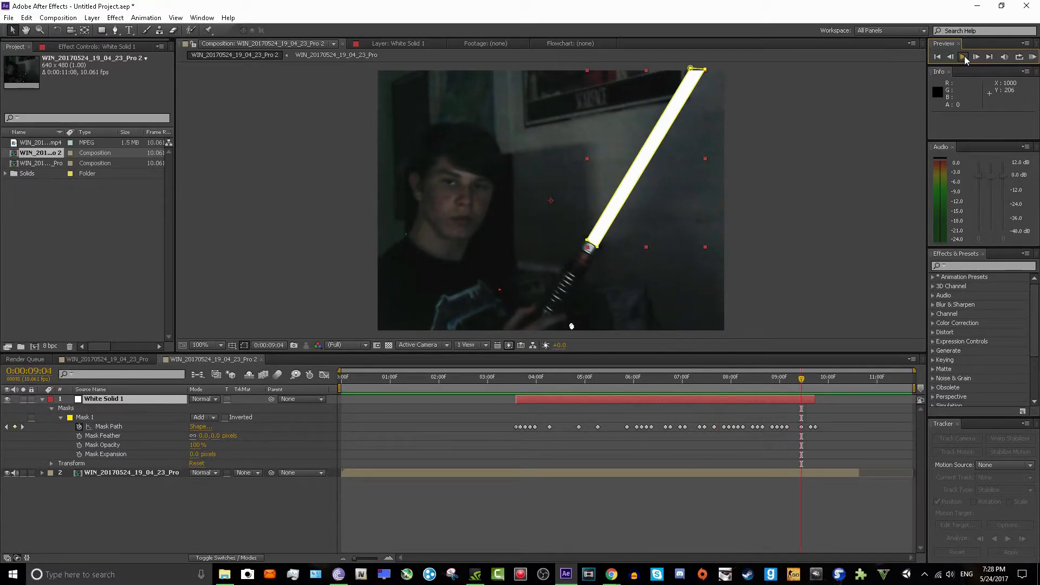
pyautogui.click(964, 57)
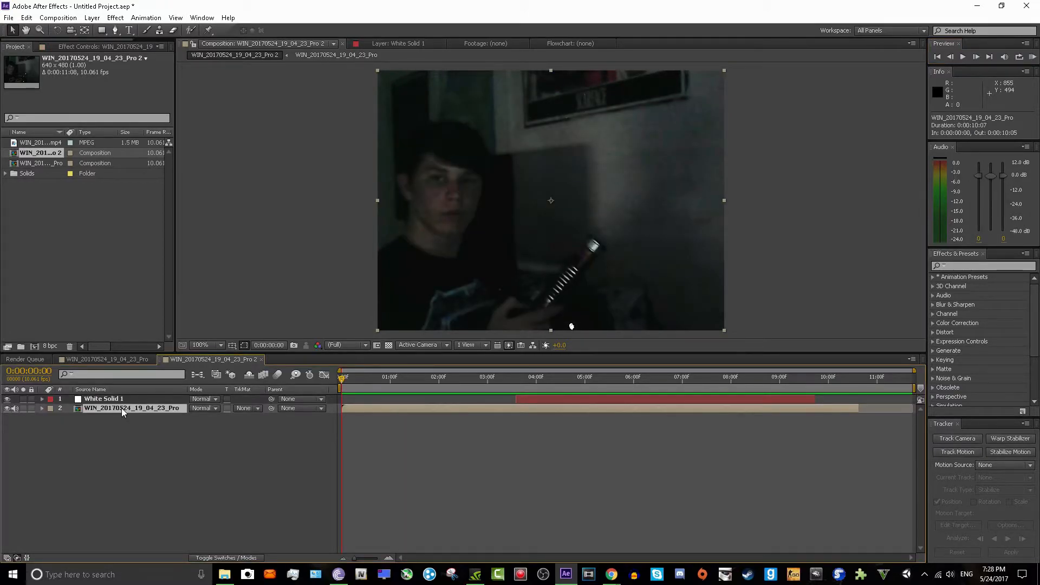
# Step: Remove the footage layer from the composition and duplicate the White Solid 1 layer four times
pyautogui.press('Delete')
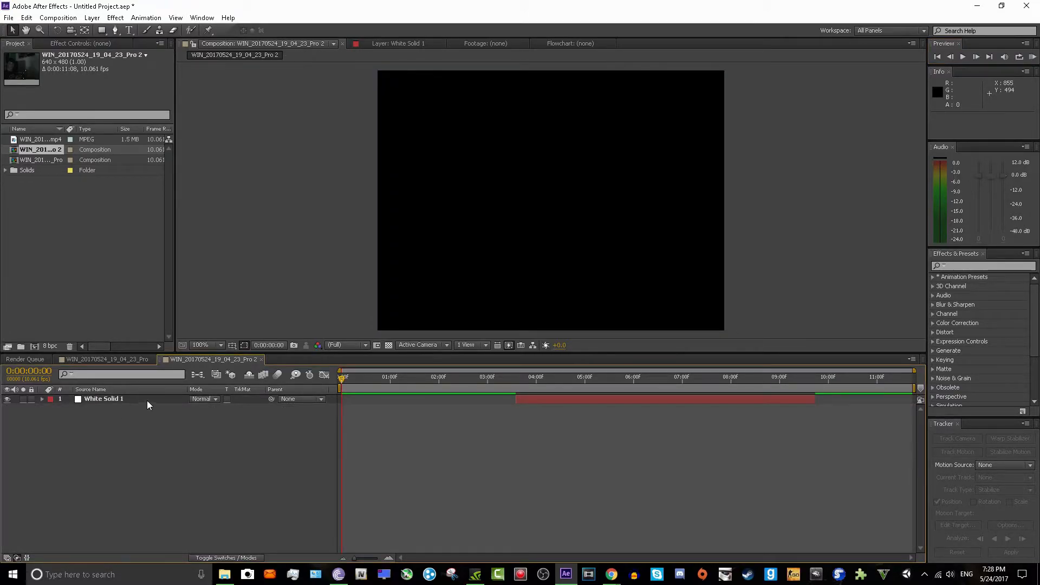
pyautogui.click(147, 401)
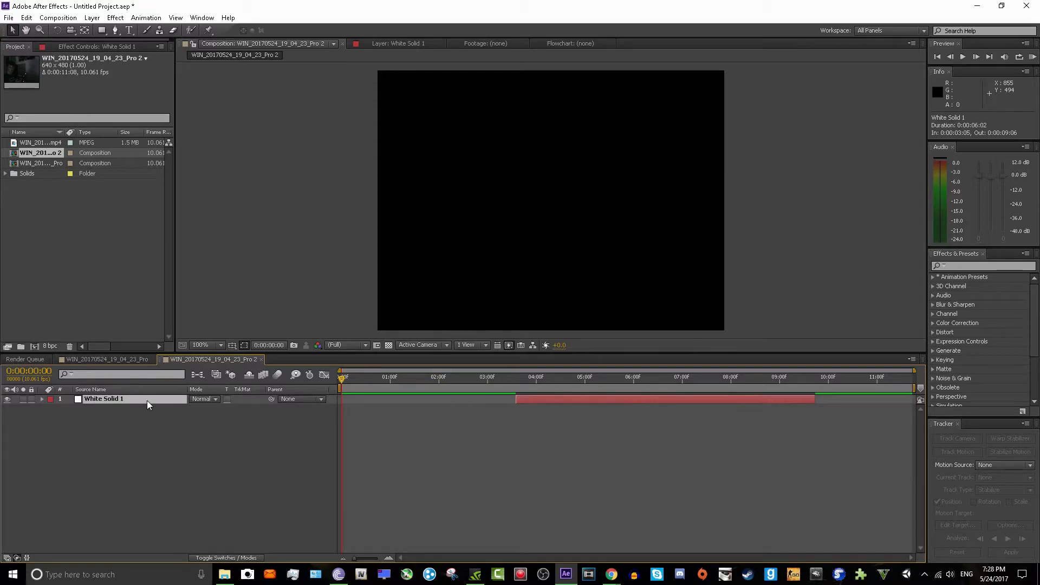
pyautogui.hotkey('ctrl', 'd')
pyautogui.hotkey('ctrl', 'd')
pyautogui.hotkey('ctrl', 'd')
pyautogui.hotkey('ctrl', 'd')
# Step: Create a black (000000) solid and place it beneath all the white solid layers
pyautogui.rightClick(160, 371)
pyautogui.moveTo(317, 376)
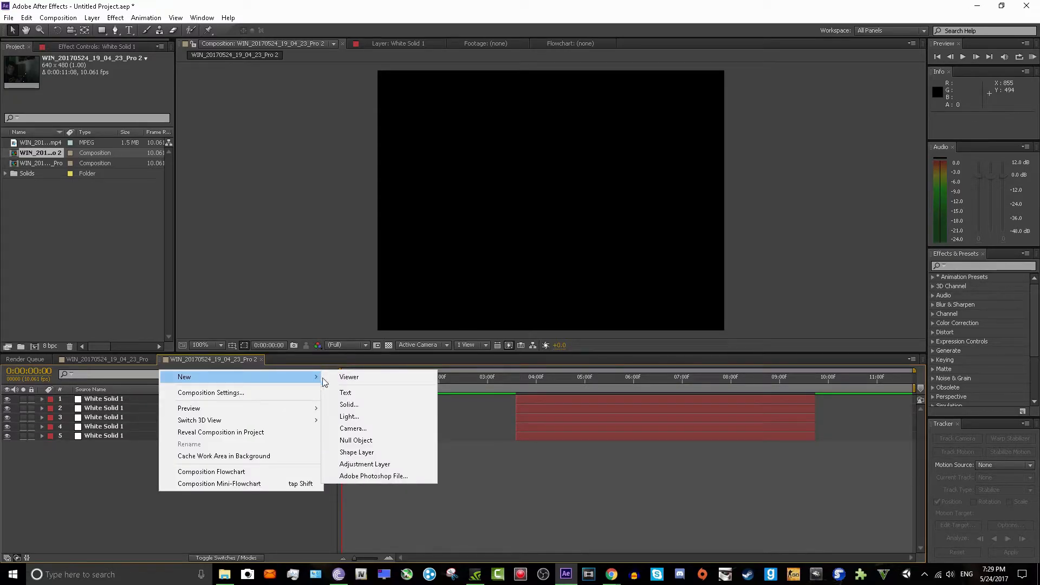
pyautogui.click(347, 406)
pyautogui.click(519, 355)
pyautogui.moveTo(528, 429); pyautogui.dragTo(609, 517)
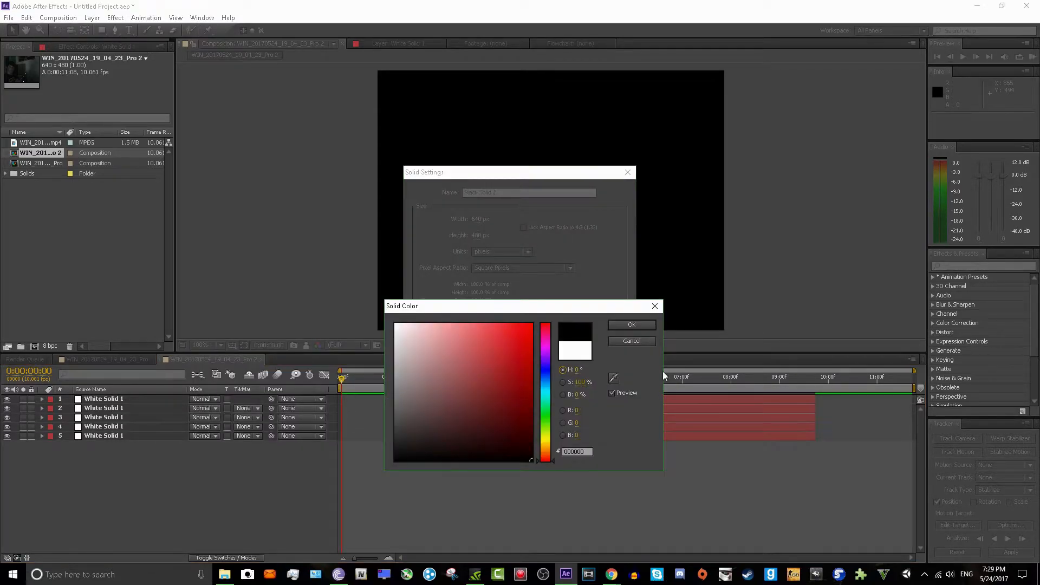
pyautogui.click(638, 323)
pyautogui.click(580, 374)
pyautogui.moveTo(125, 401); pyautogui.dragTo(123, 450)
# Step: Edit the Mask Feather of the topmost white solid and set the second white solid's Mask Feather to 10 pixels
pyautogui.click(166, 400)
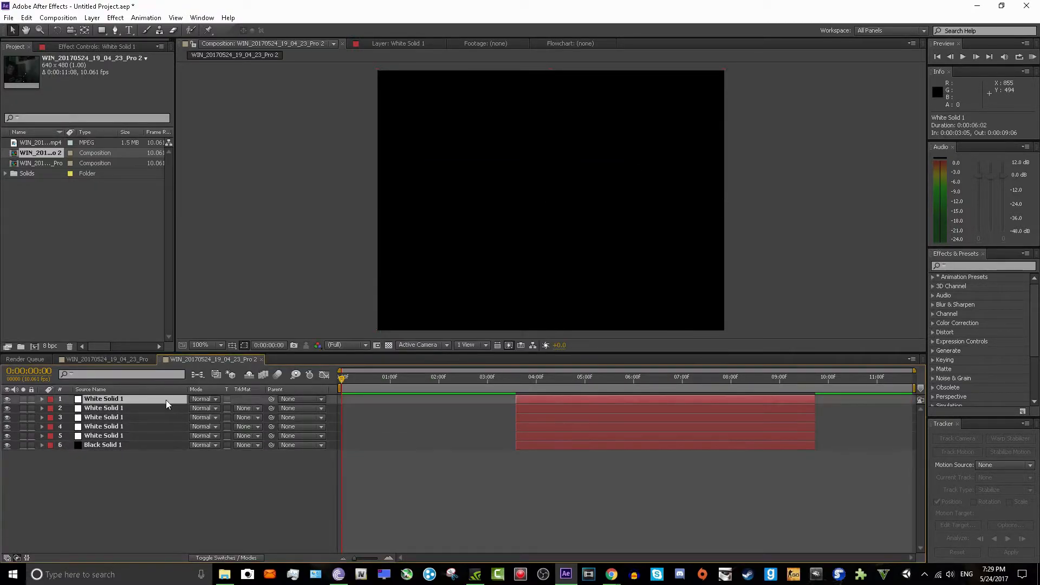
pyautogui.press('f')
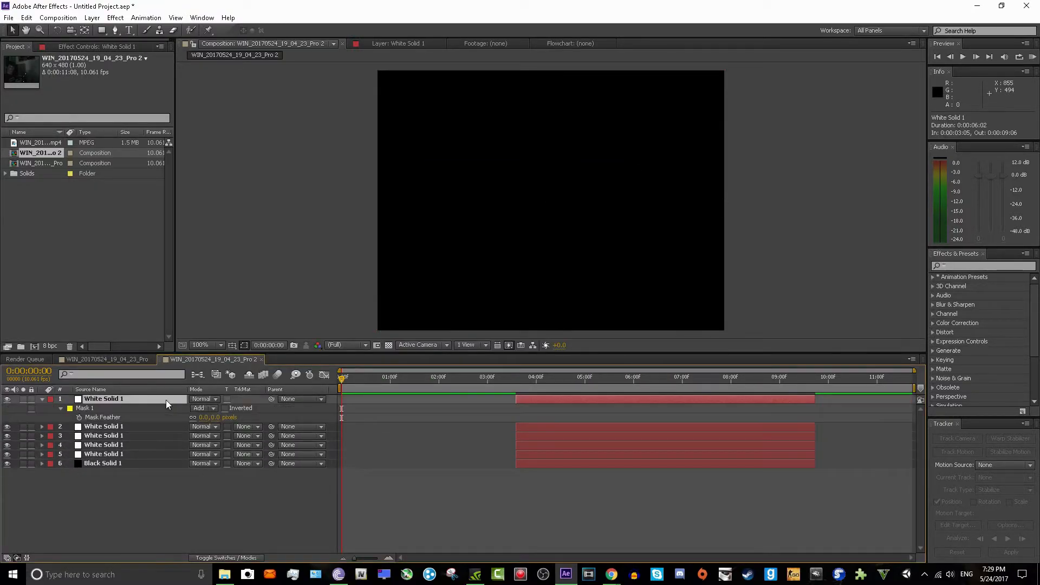
pyautogui.click(204, 417)
pyautogui.press('Return')
pyautogui.press('f')
pyautogui.click(123, 408)
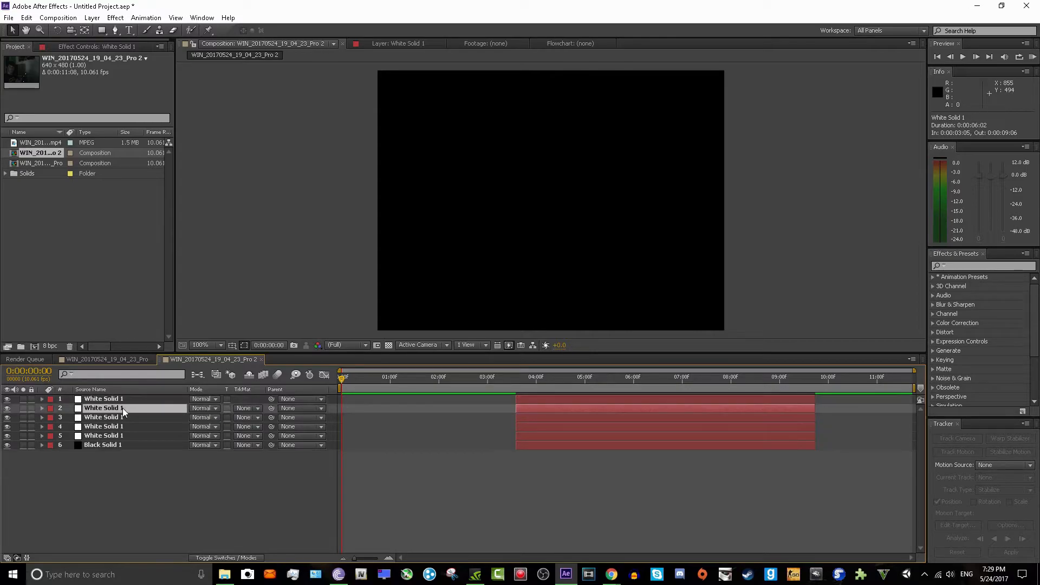
pyautogui.press('f')
pyautogui.click(205, 427)
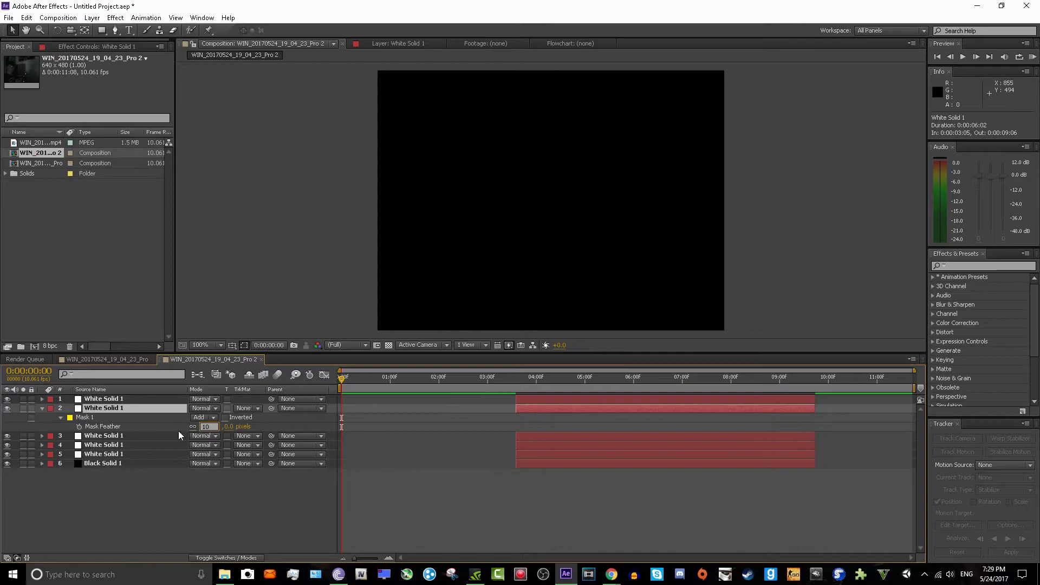
pyautogui.press('Return')
pyautogui.press('f')
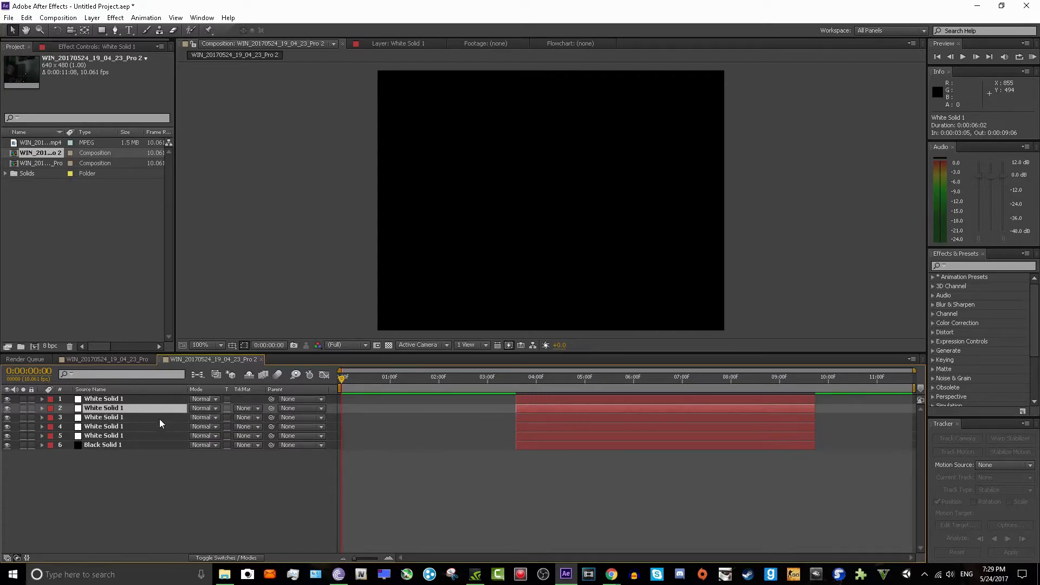
# Step: Set the Mask Feather of the third white solid layer to 30 pixels
pyautogui.click(159, 418)
pyautogui.press('f')
pyautogui.click(205, 435)
pyautogui.write('30')
pyautogui.press('Return')
pyautogui.press('f')
# Step: Set the Mask Feather of the fourth white solid layer to 120 pixels
pyautogui.click(158, 425)
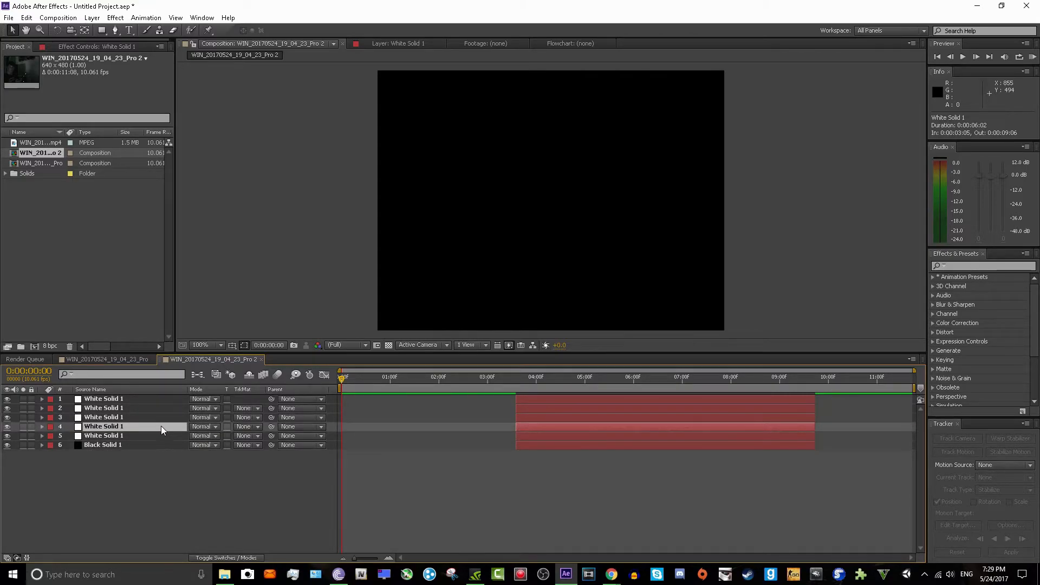
pyautogui.press('f')
pyautogui.click(209, 442)
pyautogui.write('120')
pyautogui.click(155, 425)
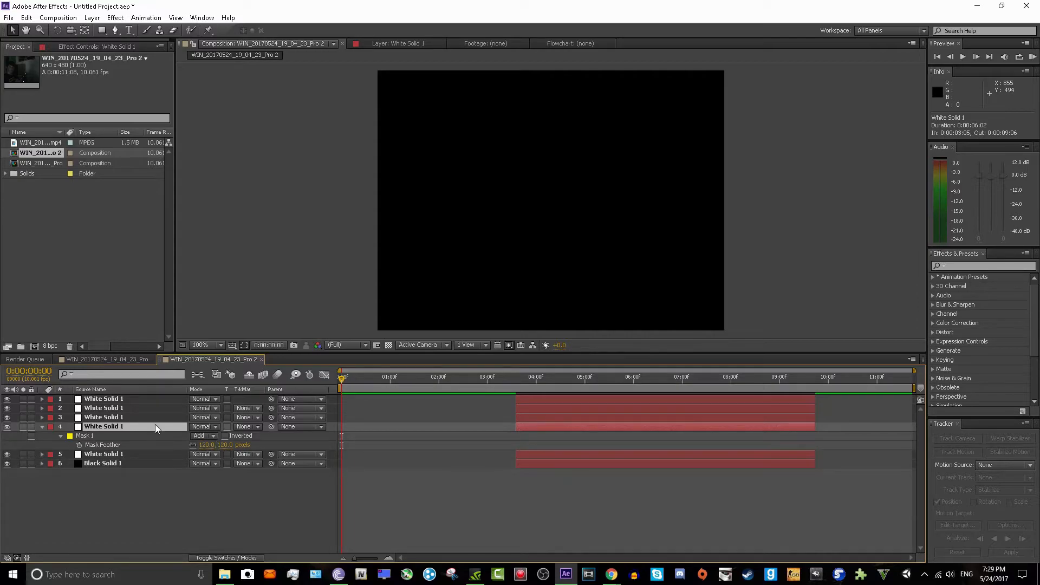
pyautogui.press('f')
pyautogui.moveTo(381, 381); pyautogui.dragTo(331, 392)
# Step: Create a new comp from WIN_20170524_19_04_23_Pro and place the WIN_20170524_19_04_23_Pro 2 blade comp above the footage layer
pyautogui.rightClick(41, 162)
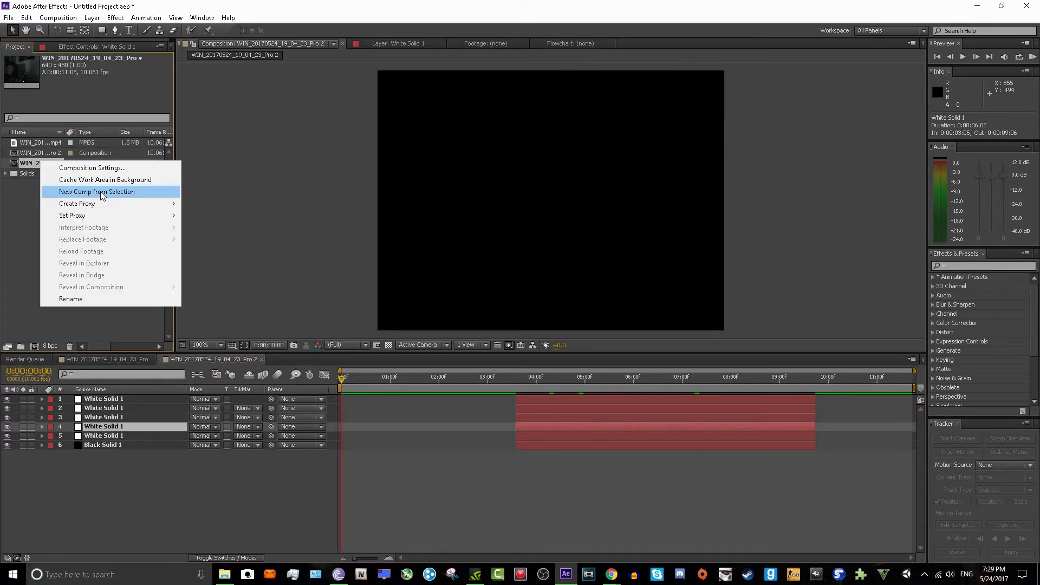
pyautogui.click(101, 193)
pyautogui.click(47, 167)
pyautogui.moveTo(47, 171); pyautogui.dragTo(65, 400)
# Step: Set the blade comp layer's blending mode to Screen and trim its end to match the footage layer at 0:00:10:05
pyautogui.click(211, 399)
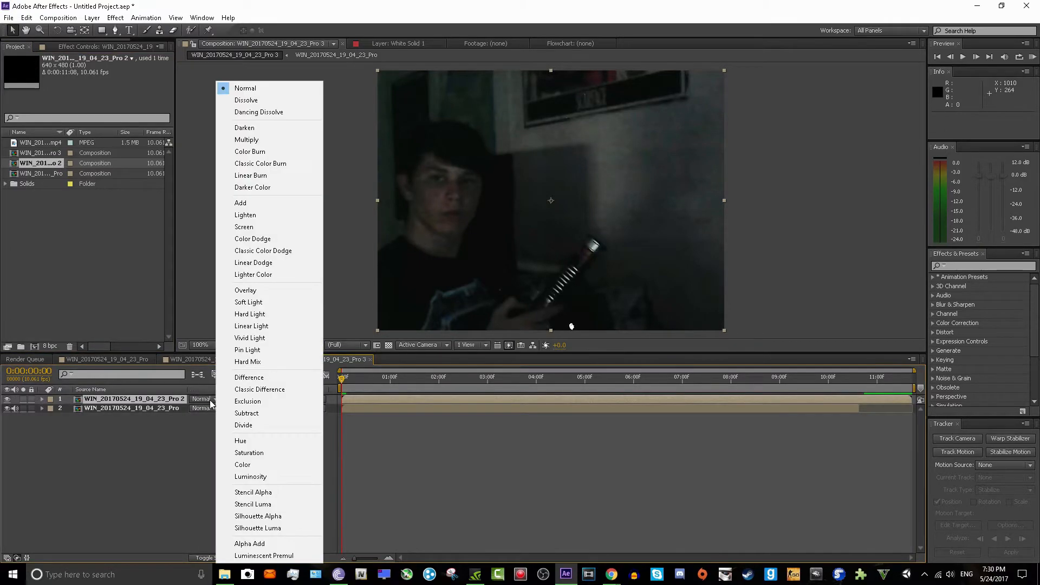
pyautogui.click(269, 227)
pyautogui.click(561, 378)
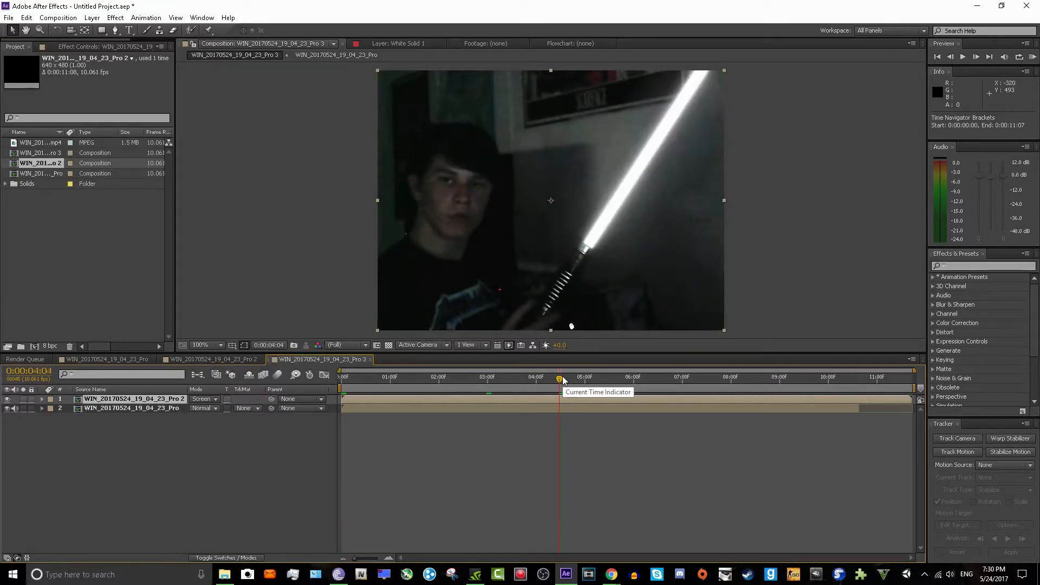
pyautogui.moveTo(562, 379); pyautogui.dragTo(646, 378)
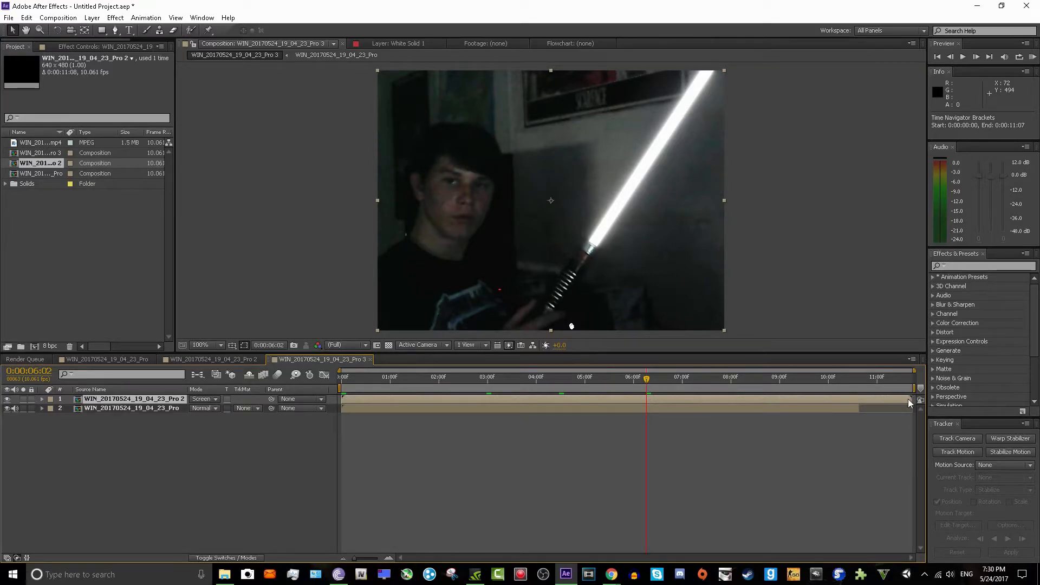
pyautogui.moveTo(909, 398); pyautogui.dragTo(864, 393)
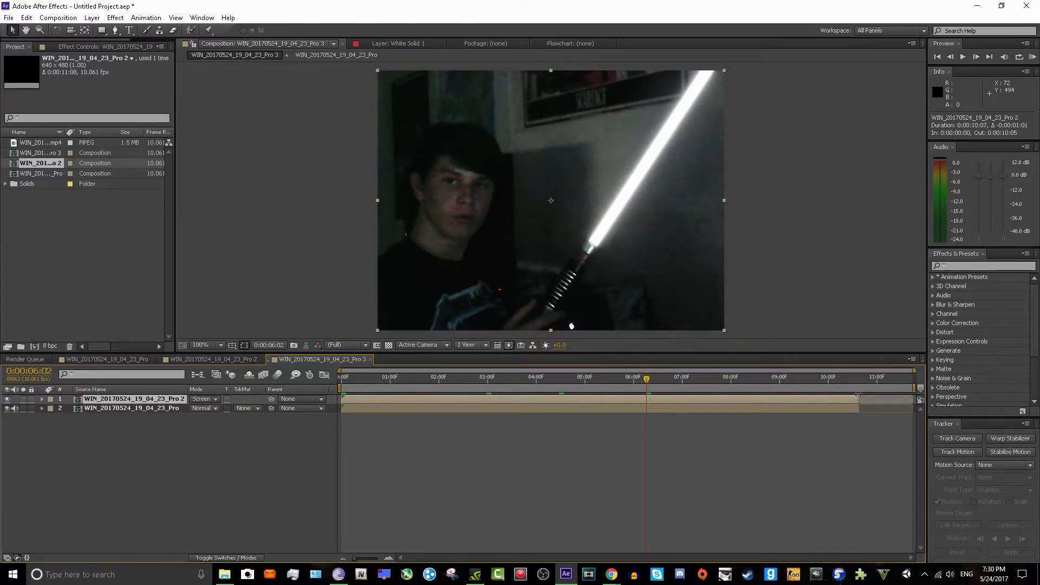
pyautogui.moveTo(647, 383); pyautogui.dragTo(462, 379)
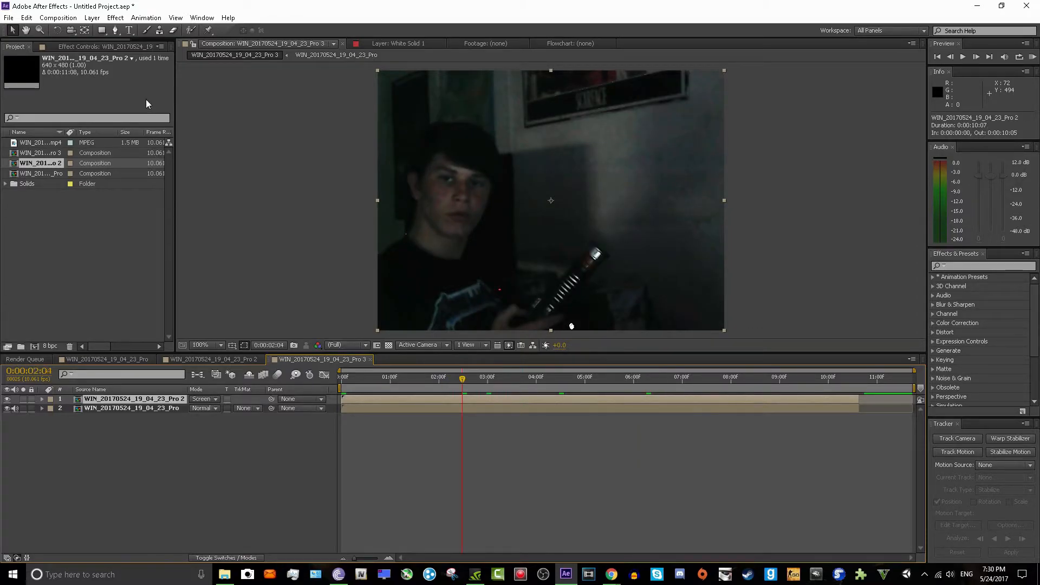
# Step: Apply Color Balance to the blade layer, set its shadow, midtone and hilight green balance to 100, and preview the result
pyautogui.click(121, 17)
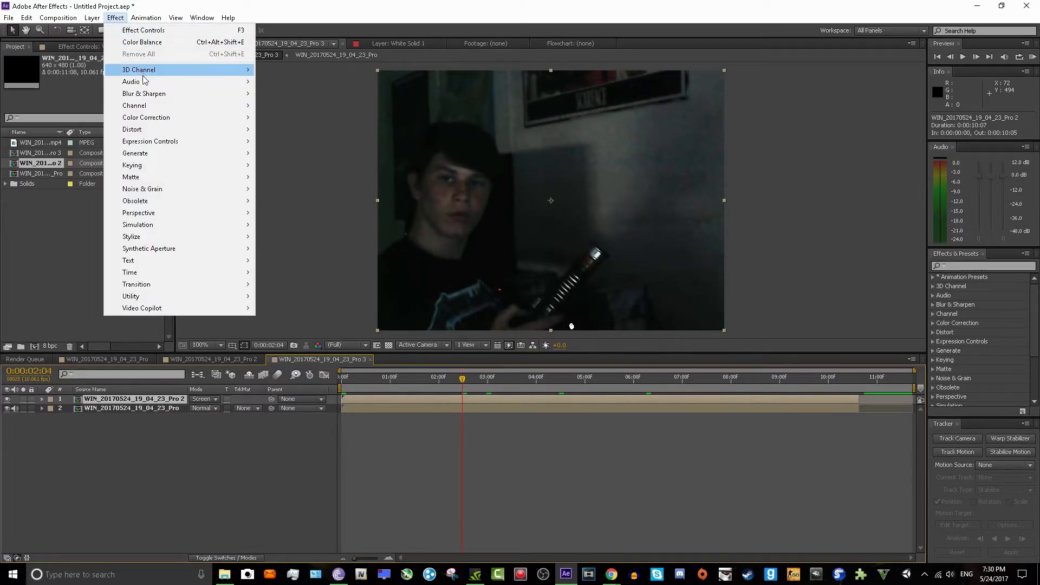
pyautogui.moveTo(162, 118)
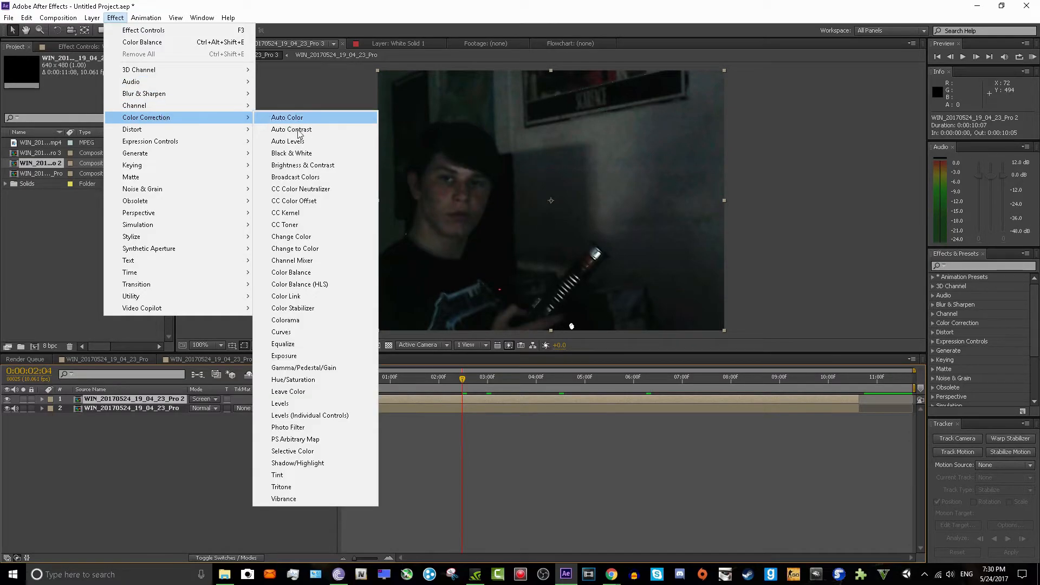
pyautogui.click(312, 273)
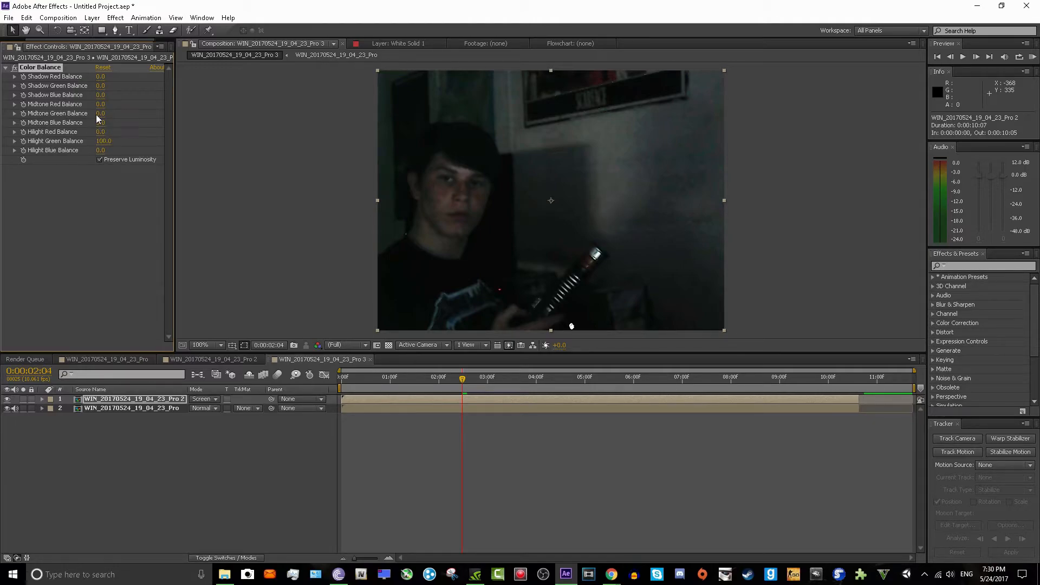
pyautogui.moveTo(99, 115); pyautogui.dragTo(148, 127)
pyautogui.moveTo(100, 86); pyautogui.dragTo(140, 91)
pyautogui.click(963, 57)
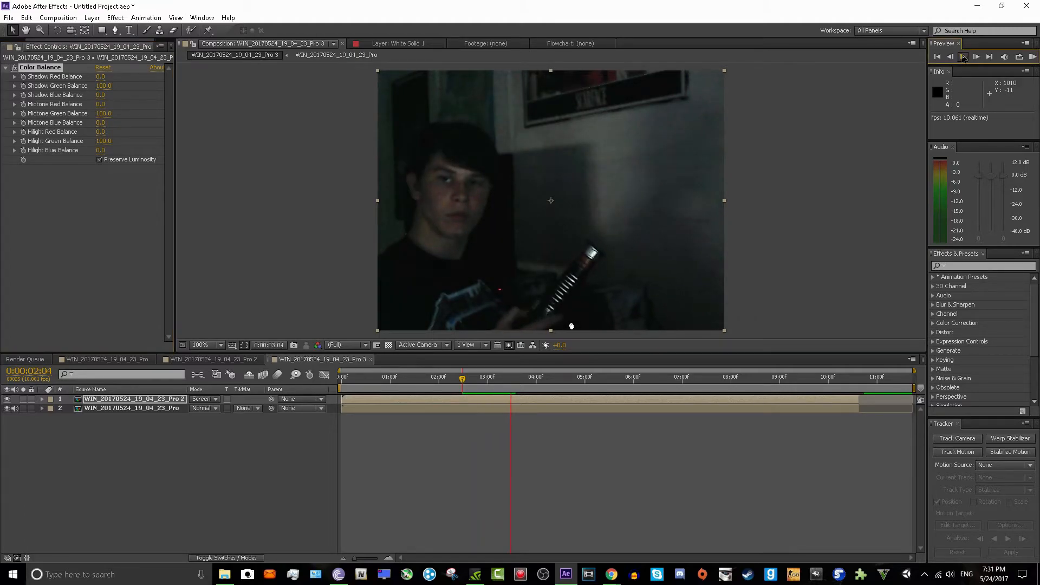
# Step: Pre-compose both layers into a new composition named Better Green Saber, moving all attributes into it
pyautogui.moveTo(194, 510); pyautogui.dragTo(140, 400)
pyautogui.rightClick(140, 400)
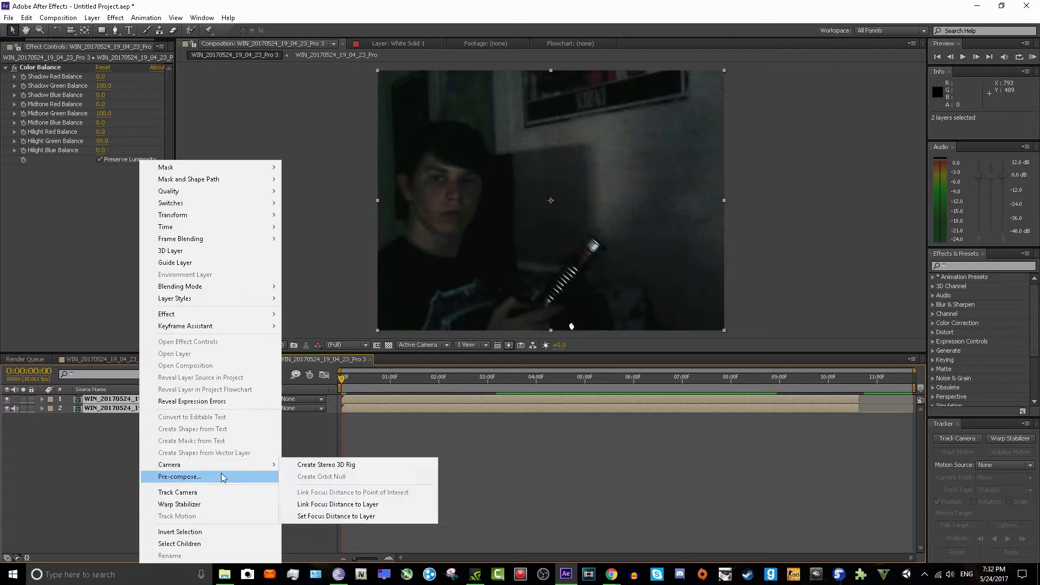
pyautogui.click(222, 477)
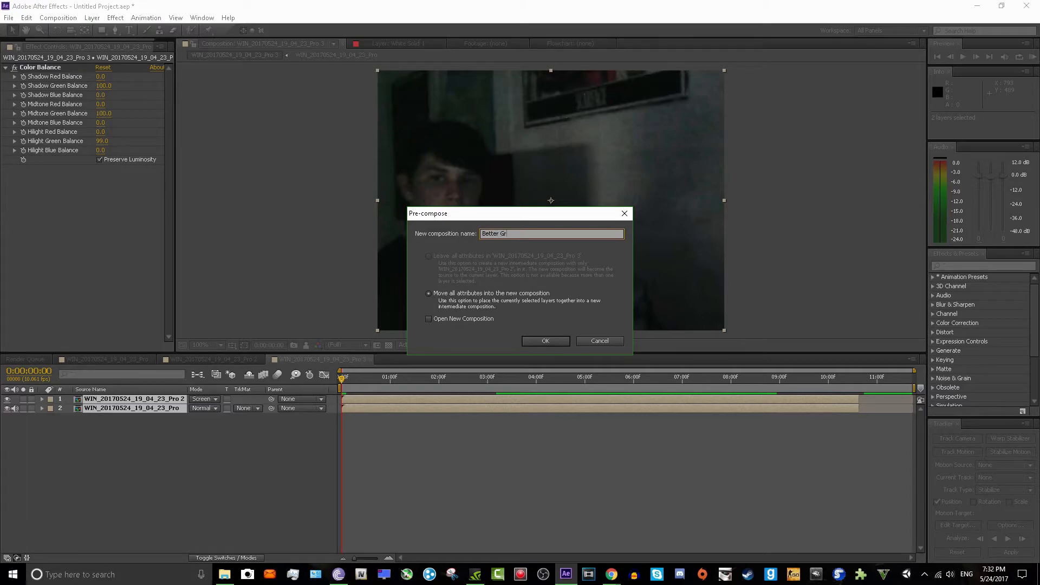
pyautogui.write('Better Green Sabrer')
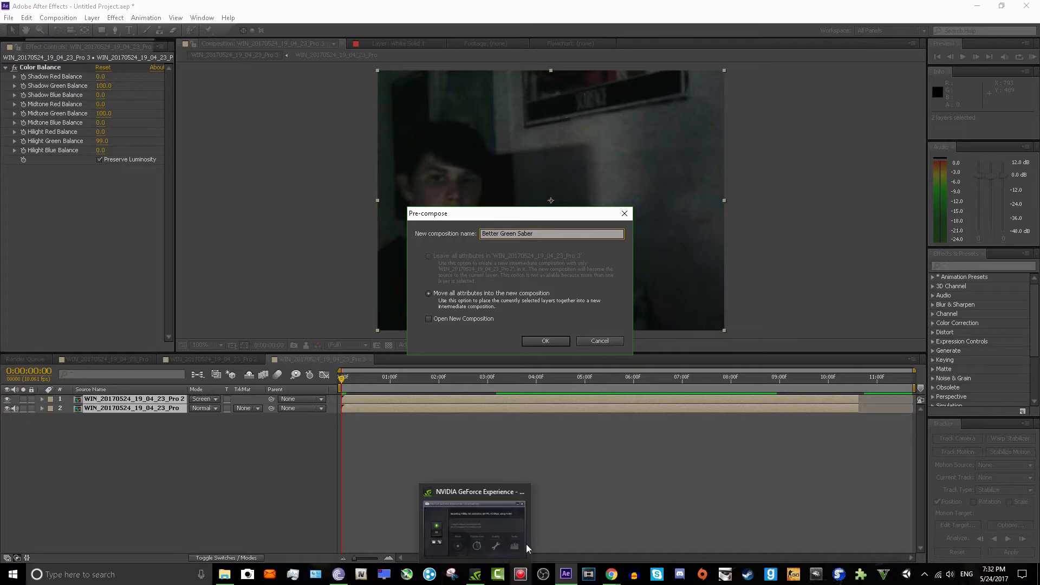
pyautogui.click(546, 342)
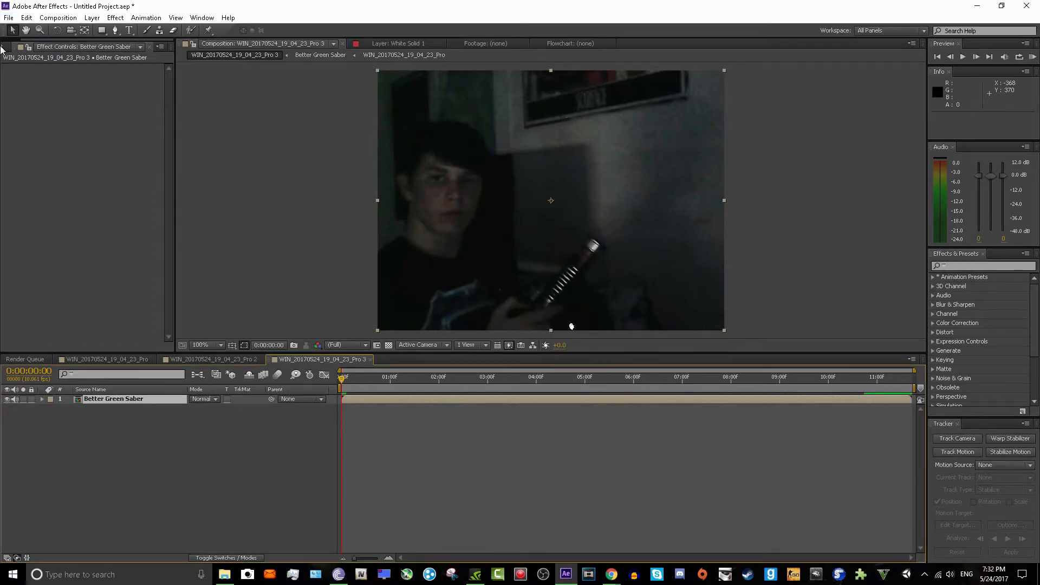
# Step: Add the Better Green Saber composition to the render queue and render it
pyautogui.click(4, 47)
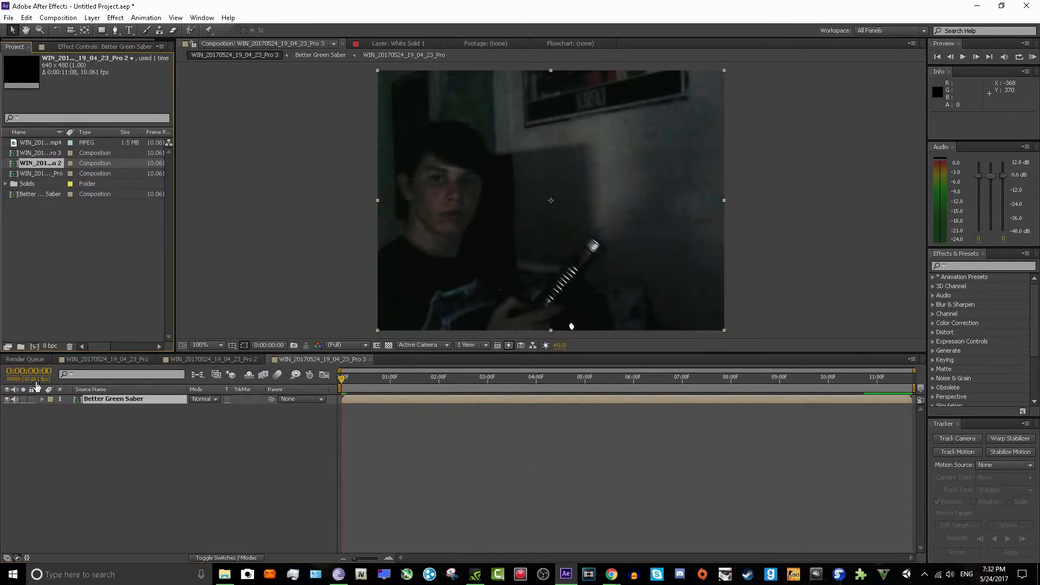
pyautogui.click(25, 359)
pyautogui.moveTo(37, 194); pyautogui.dragTo(119, 418)
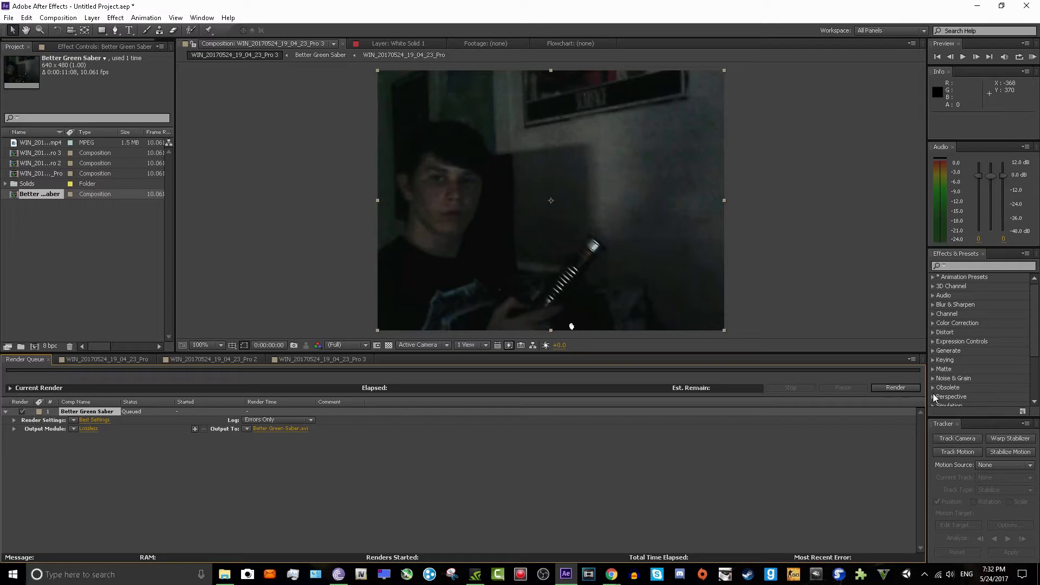
pyautogui.click(895, 388)
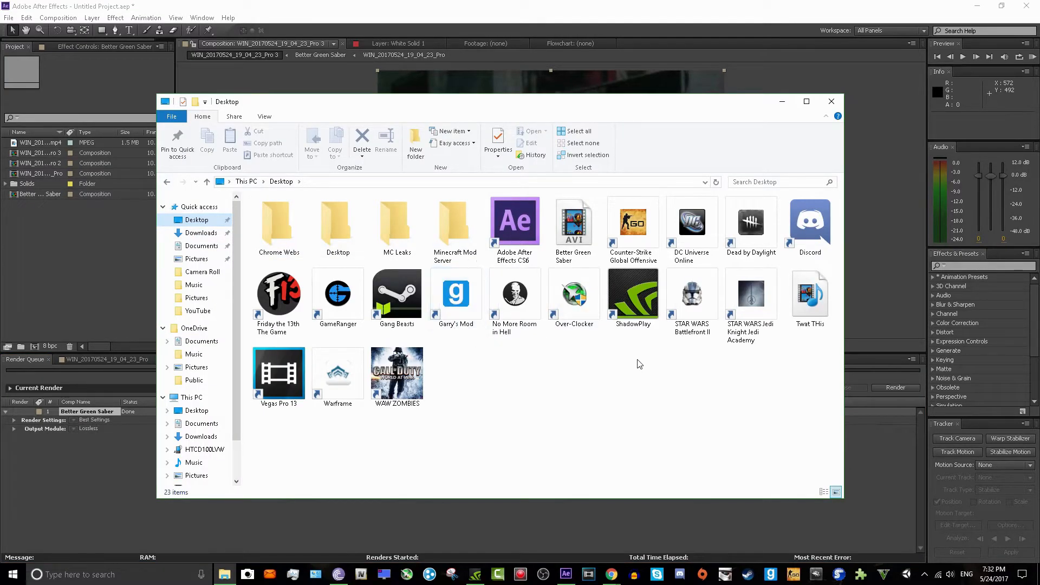
# Step: Play the rendered Better Green Saber video from the Desktop folder to check the lightsaber effect, and close the player
pyautogui.doubleClick(564, 261)
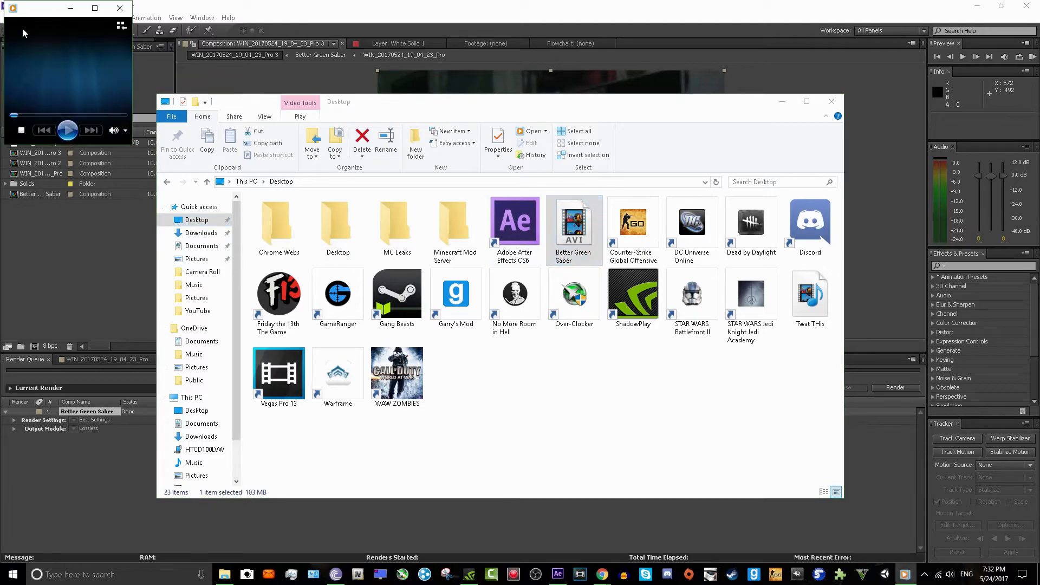
pyautogui.moveTo(56, 20); pyautogui.dragTo(360, 96)
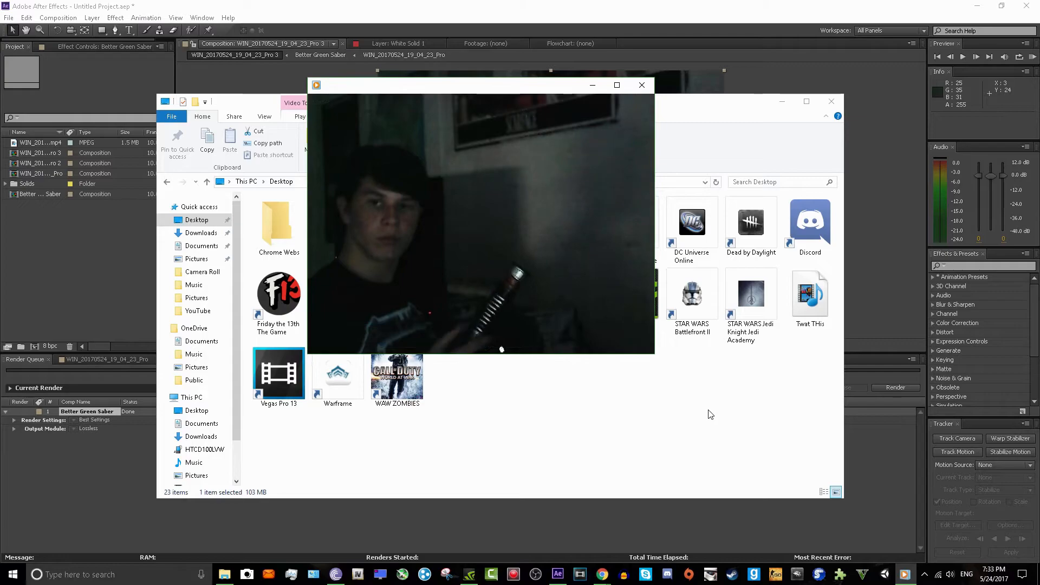
pyautogui.click(643, 85)
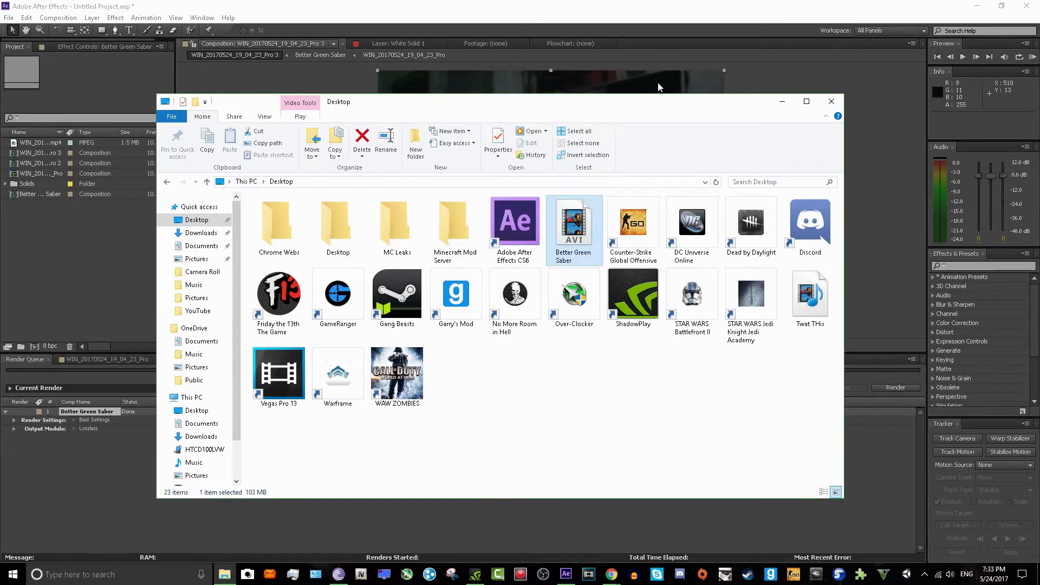
# Step: Switch to Camtasia Studio and add the Better Green Saber video from the Desktop to the start of Track 1
pyautogui.click(820, 103)
pyautogui.click(523, 306)
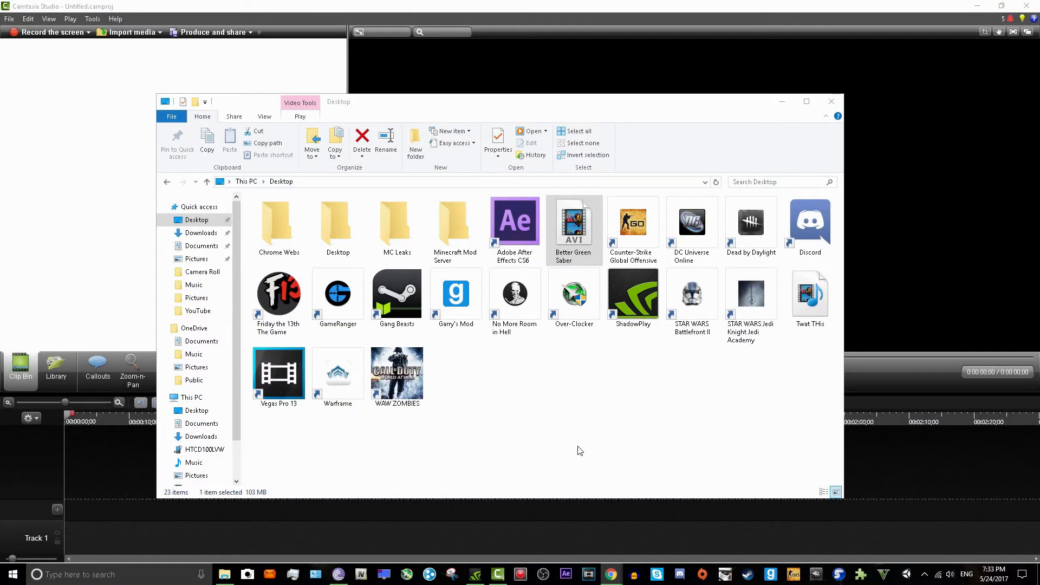
pyautogui.click(120, 282)
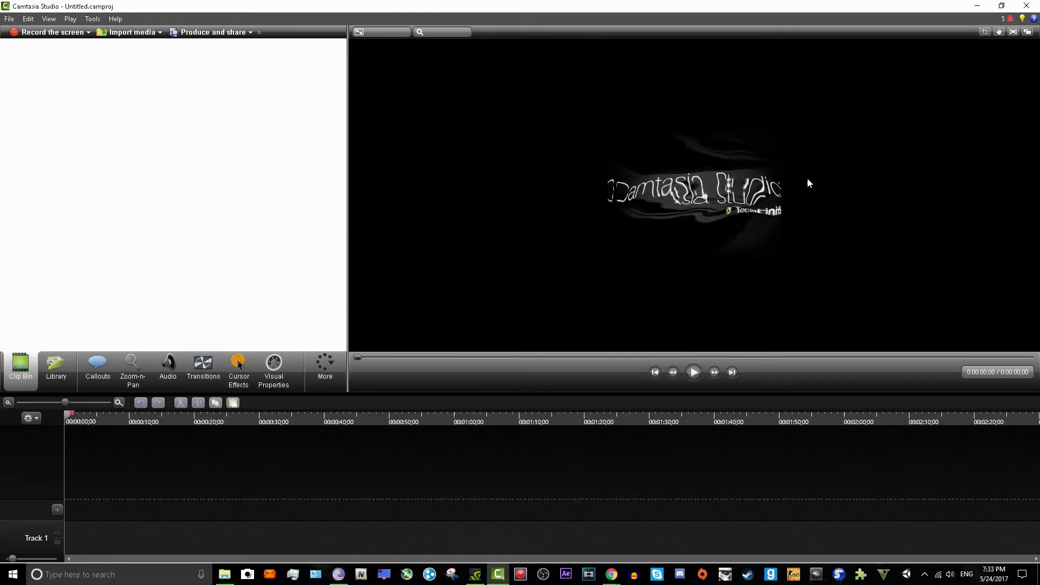
pyautogui.click(224, 575)
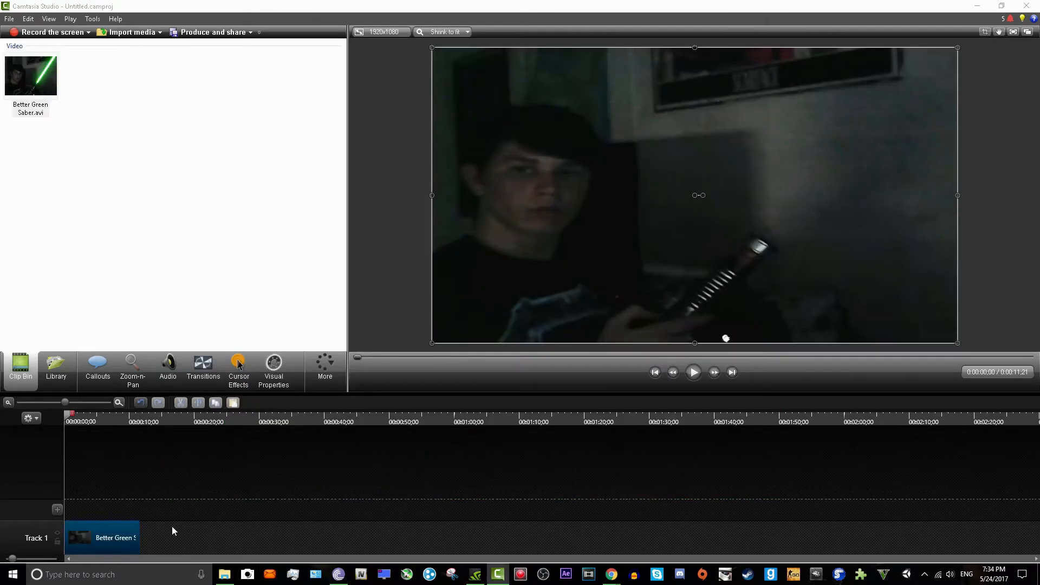
# Step: Import the Star Wars VI Return of the Jedi Luke's Lightsaber MP3 from Downloads > YouTube > Music and add it to Track 2
pyautogui.click(224, 574)
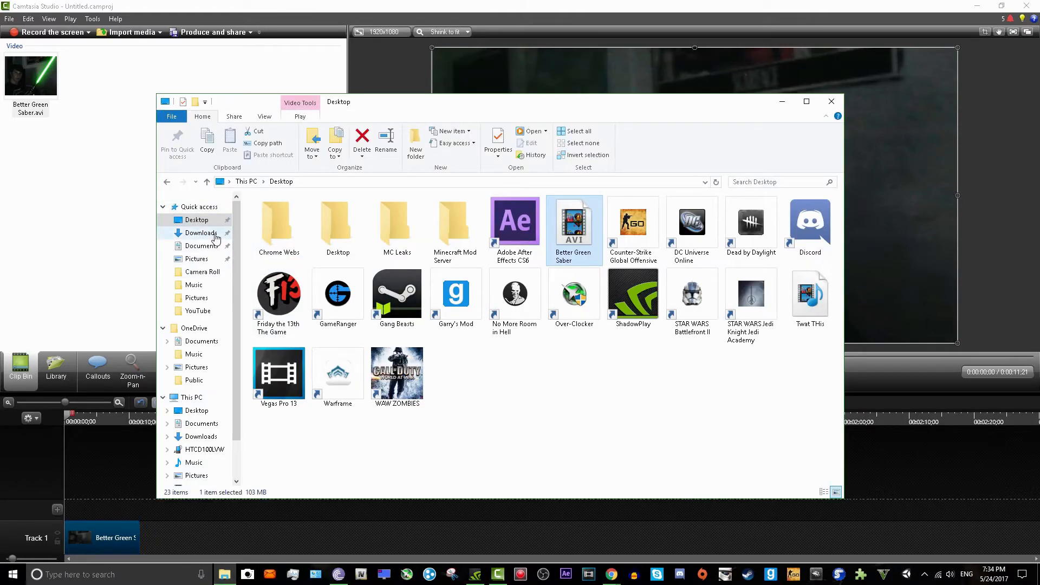
pyautogui.click(201, 233)
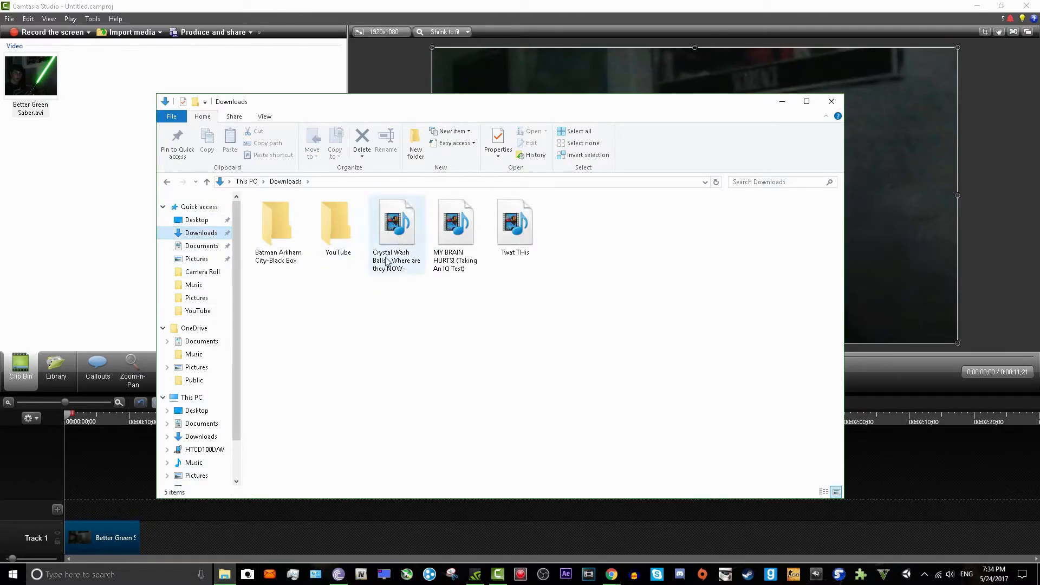
pyautogui.doubleClick(328, 205)
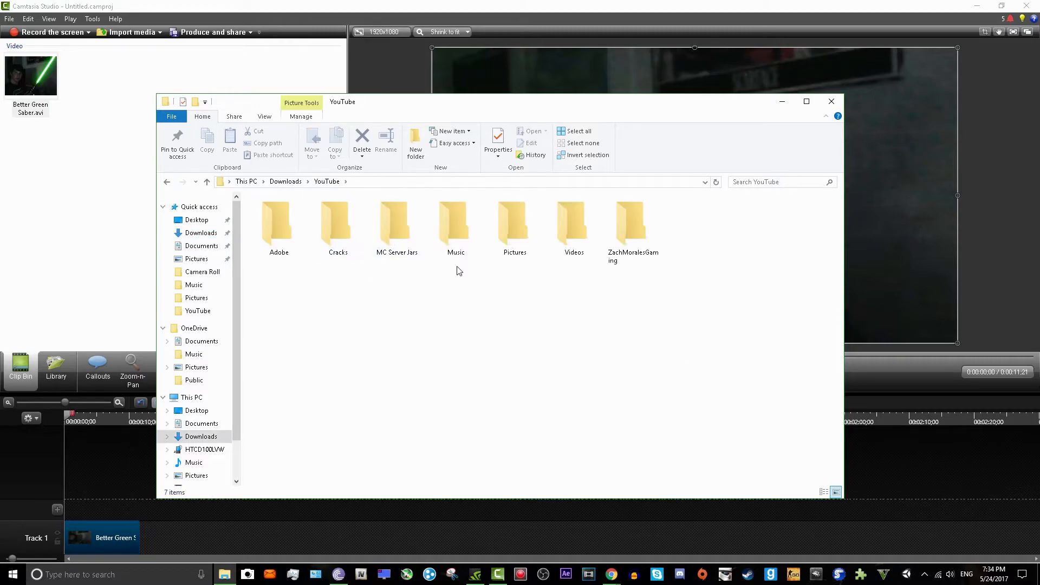
pyautogui.doubleClick(480, 246)
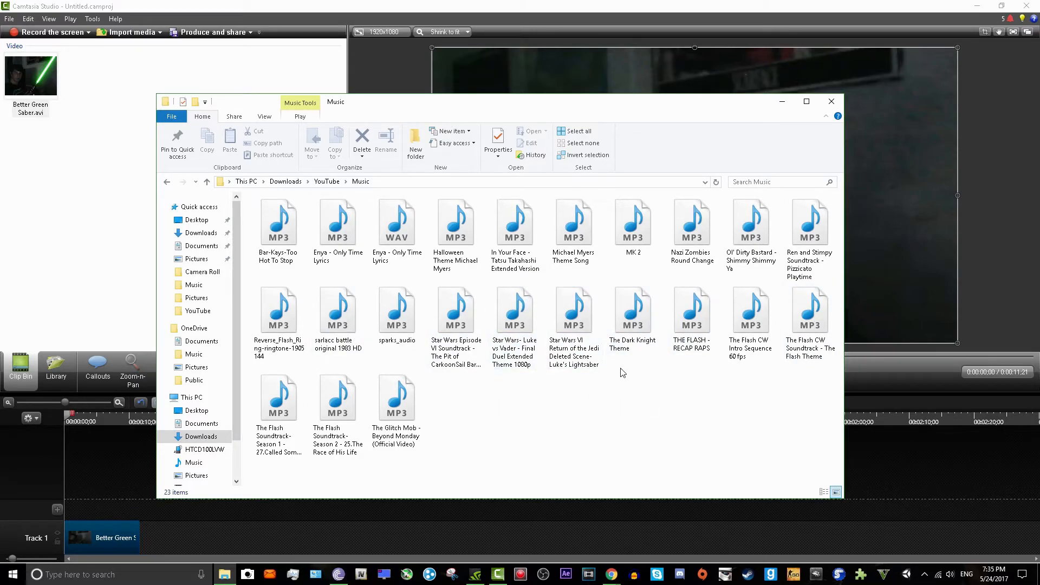
pyautogui.click(579, 341)
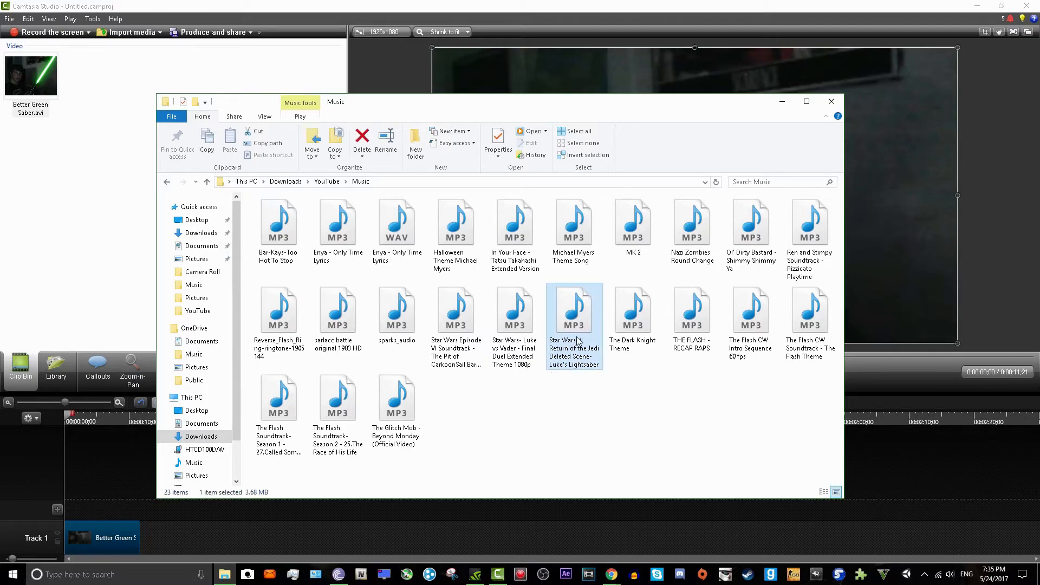
pyautogui.moveTo(569, 333); pyautogui.dragTo(131, 206)
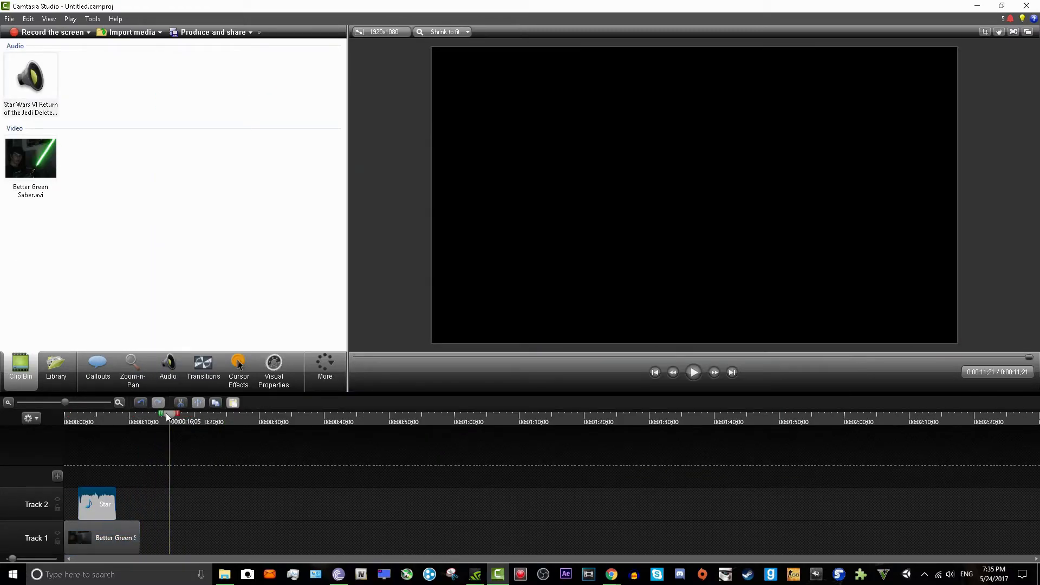
# Step: Set the lightsaber sound clip aside on Track 1 beyond the video and play the footage from the start until the blade ignites
pyautogui.moveTo(88, 505); pyautogui.dragTo(286, 534)
pyautogui.moveTo(169, 409); pyautogui.dragTo(36, 438)
pyautogui.click(694, 373)
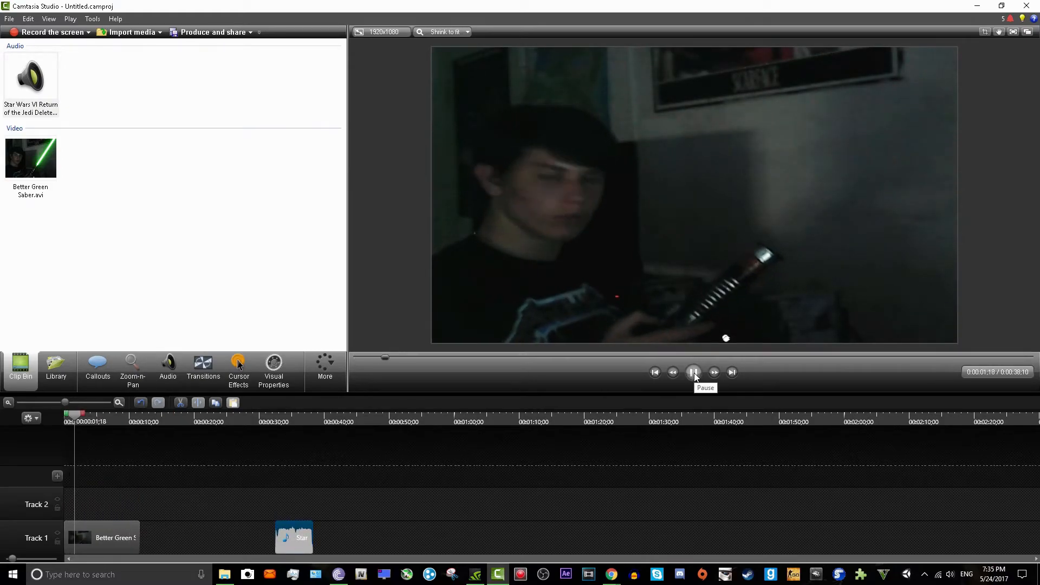
pyautogui.click(694, 373)
pyautogui.click(694, 373)
pyautogui.click(694, 373)
# Step: Step back frame by frame to just before the blade ignites and place the lightsaber sound on Track 2 starting at 0:00:03;19
pyautogui.click(673, 373)
pyautogui.click(673, 373)
pyautogui.click(673, 373)
pyautogui.click(673, 372)
pyautogui.click(673, 373)
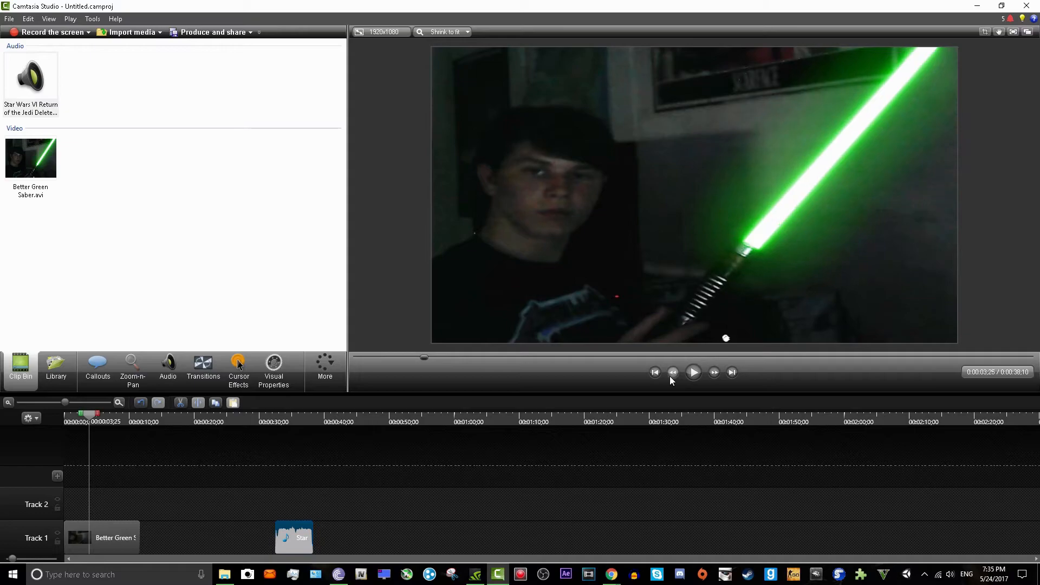
pyautogui.click(672, 372)
pyautogui.click(672, 372)
pyautogui.click(672, 373)
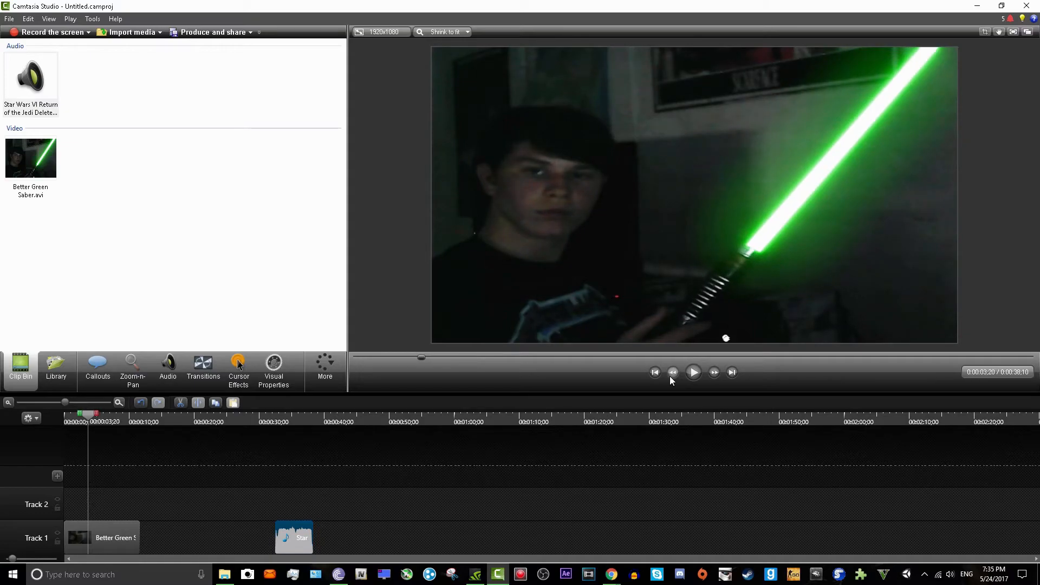
pyautogui.click(673, 373)
pyautogui.click(714, 373)
pyautogui.click(674, 373)
pyautogui.moveTo(294, 538); pyautogui.dragTo(122, 499)
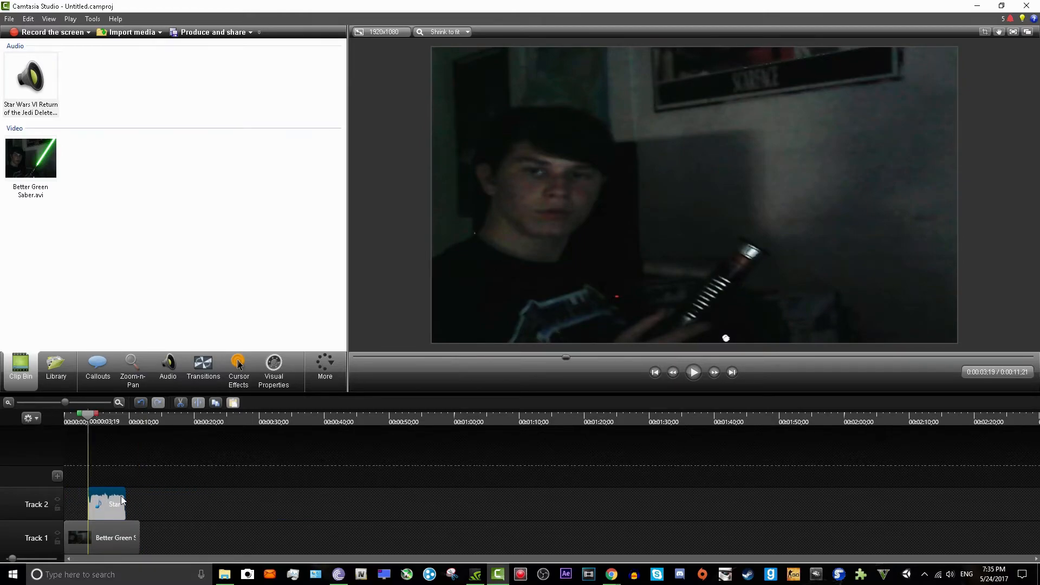
# Step: Play the sequence to check how the lightsaber sound lines up with the blade's ignition and movement
pyautogui.click(694, 372)
pyautogui.click(695, 370)
pyautogui.scroll(5, 57, 420)
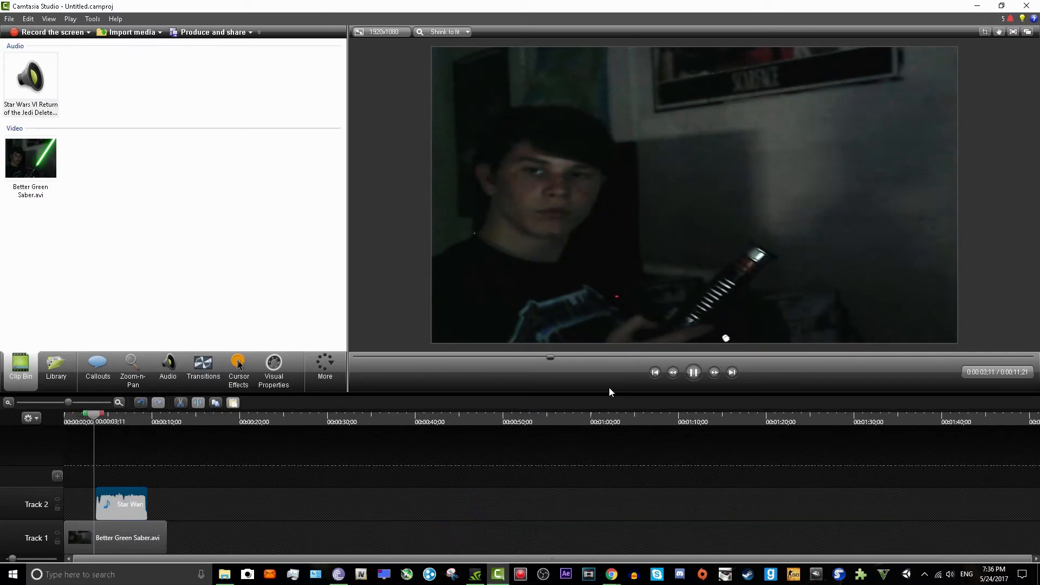
pyautogui.click(695, 372)
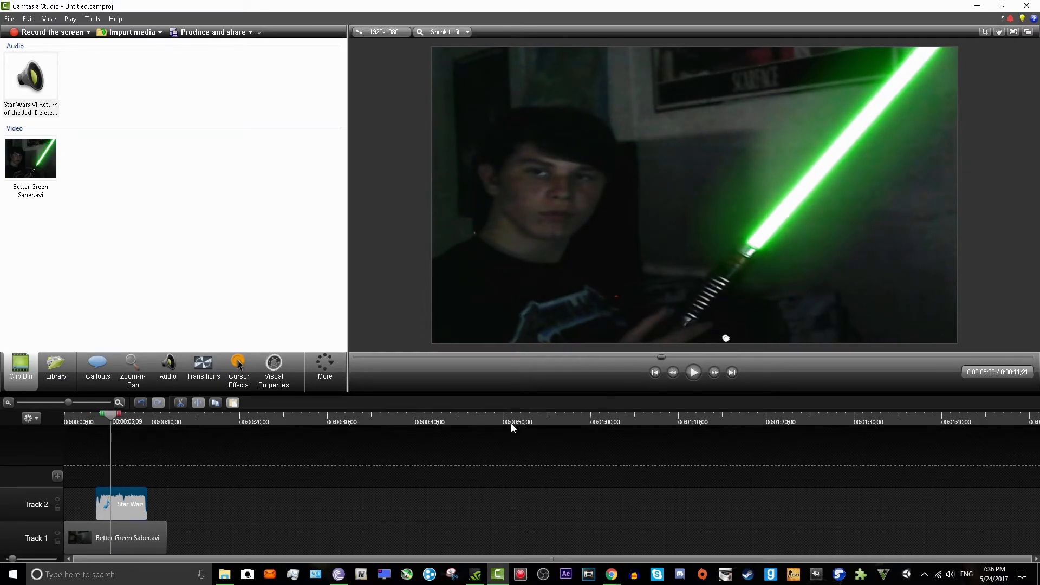
pyautogui.click(695, 372)
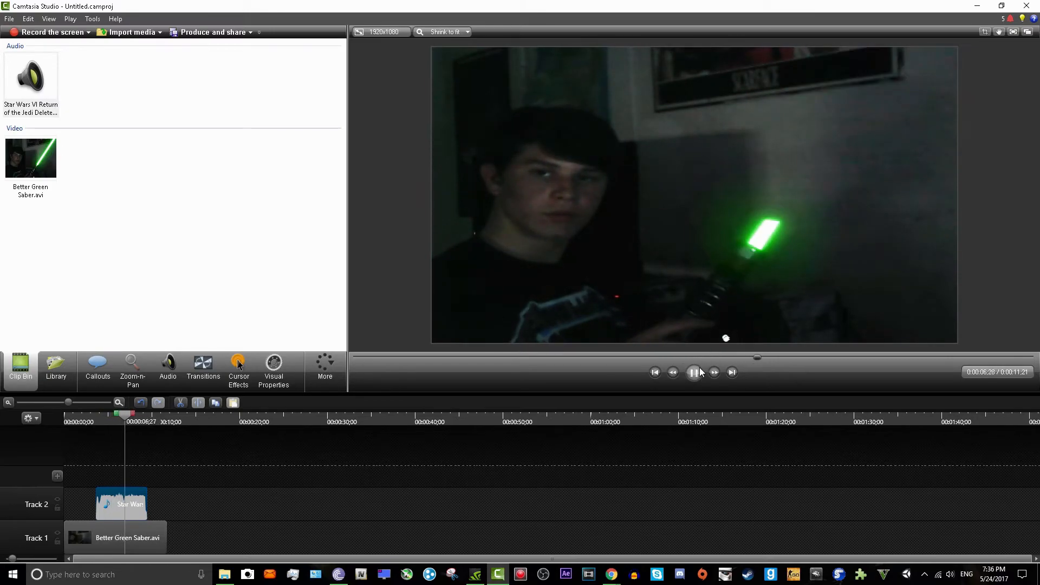
pyautogui.click(694, 373)
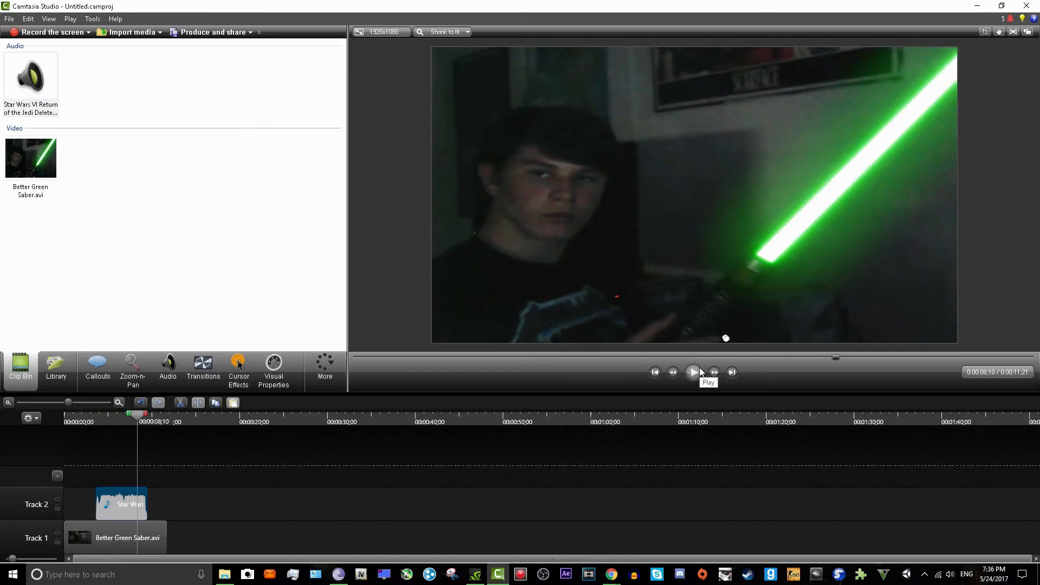
# Step: Split the lightsaber sound on Track 2 at 0:00:08;00 and move its end piece clear of the video to about 16 seconds
pyautogui.moveTo(128, 415); pyautogui.dragTo(126, 418)
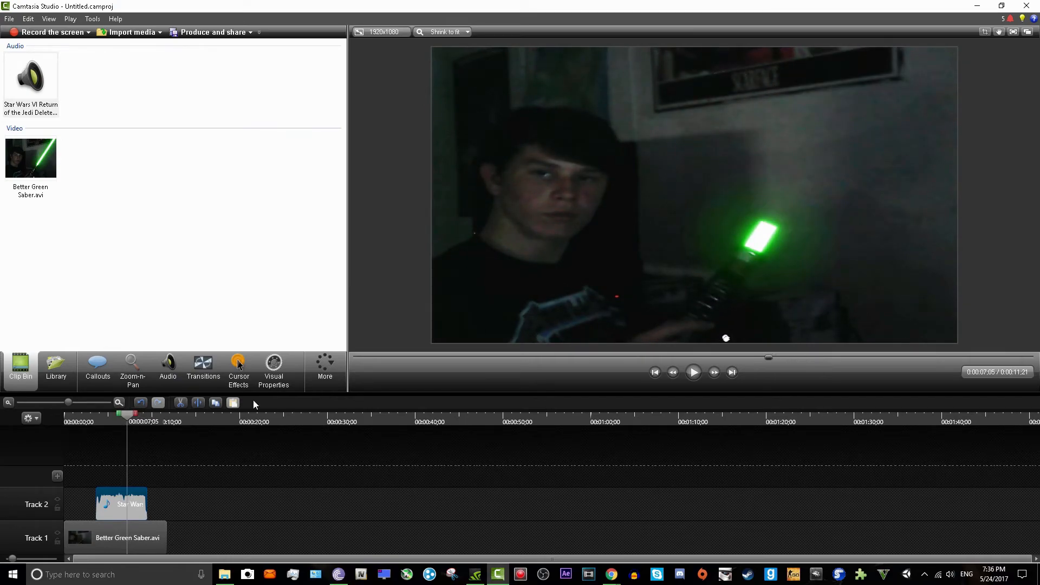
pyautogui.click(693, 372)
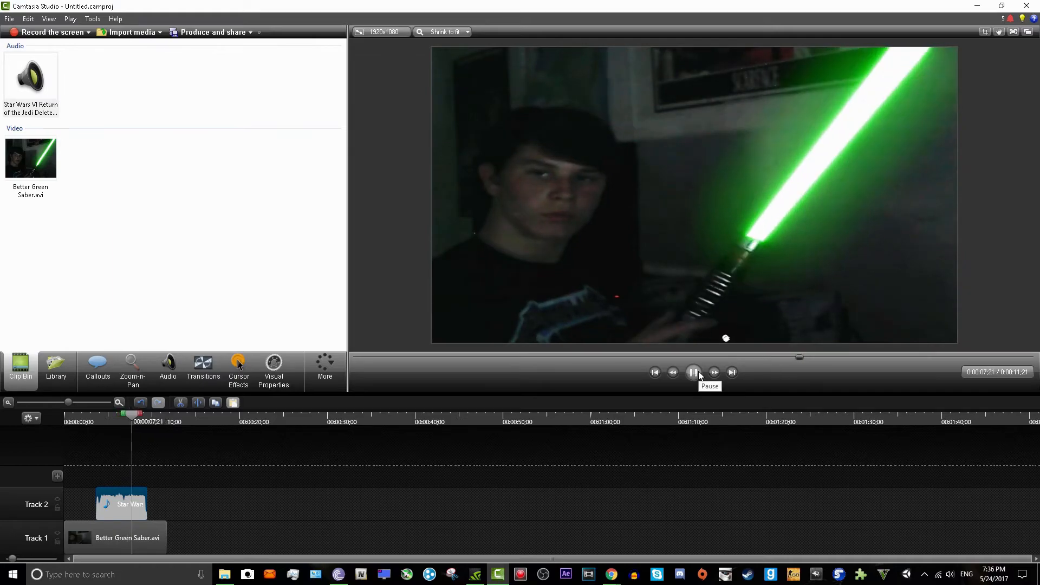
pyautogui.click(693, 371)
pyautogui.moveTo(141, 415); pyautogui.dragTo(139, 415)
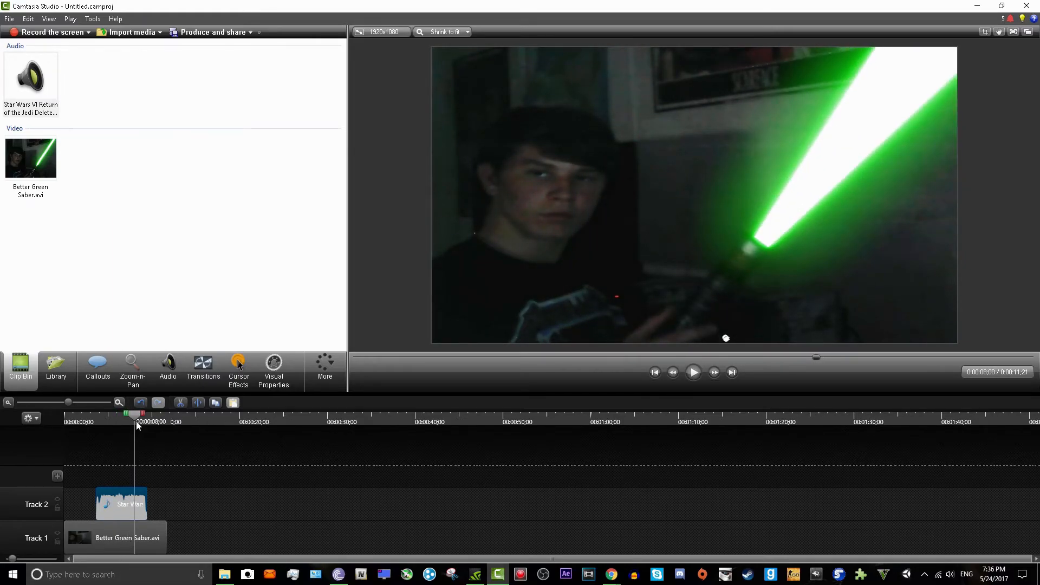
pyautogui.rightClick(135, 419)
pyautogui.click(149, 426)
pyautogui.moveTo(138, 496); pyautogui.dragTo(210, 509)
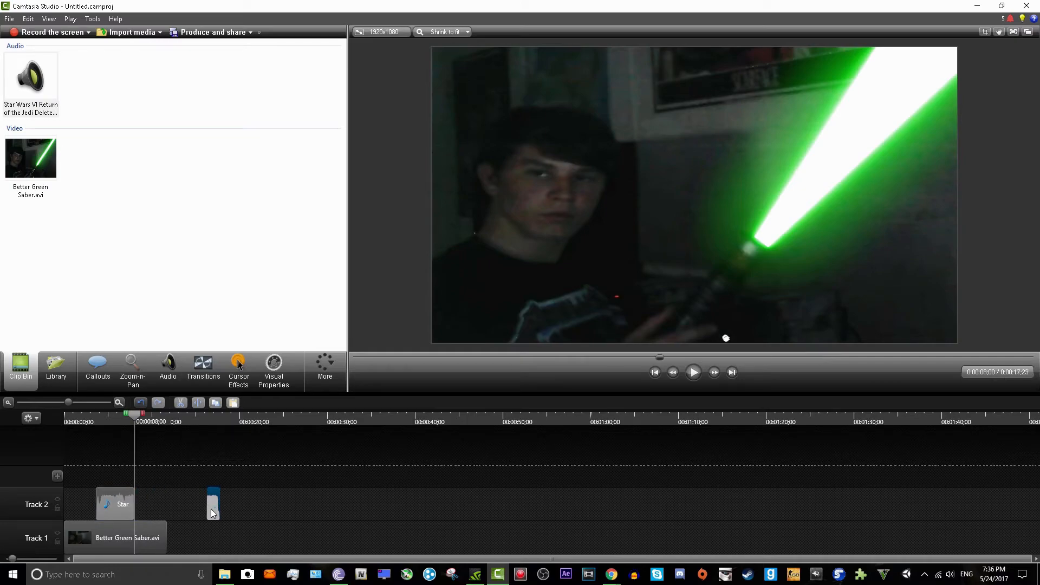
# Step: Play the detached end piece of the lightsaber sound to hear what it contains
pyautogui.moveTo(205, 421); pyautogui.dragTo(198, 421)
pyautogui.click(694, 372)
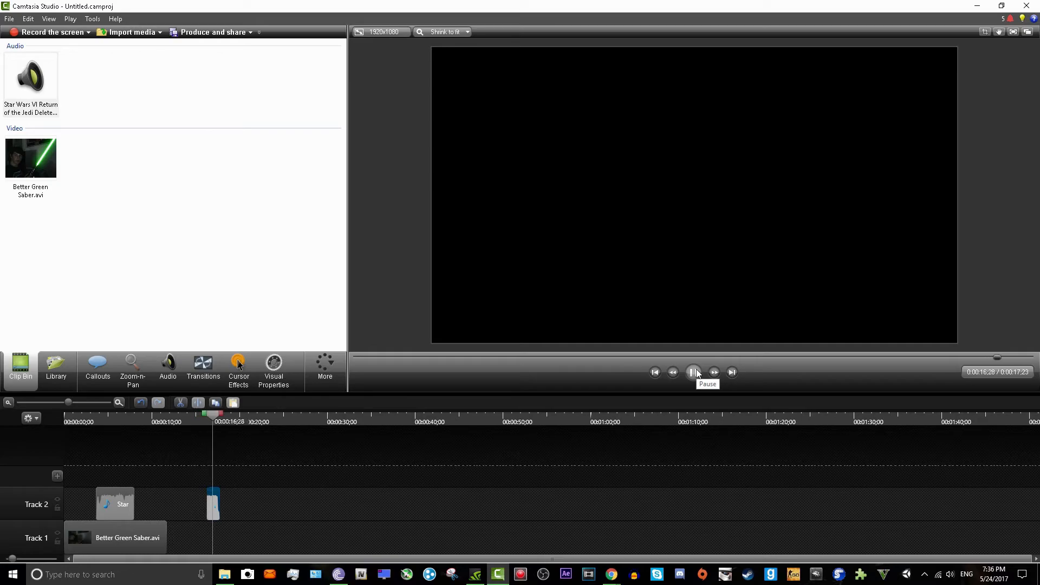
pyautogui.click(198, 449)
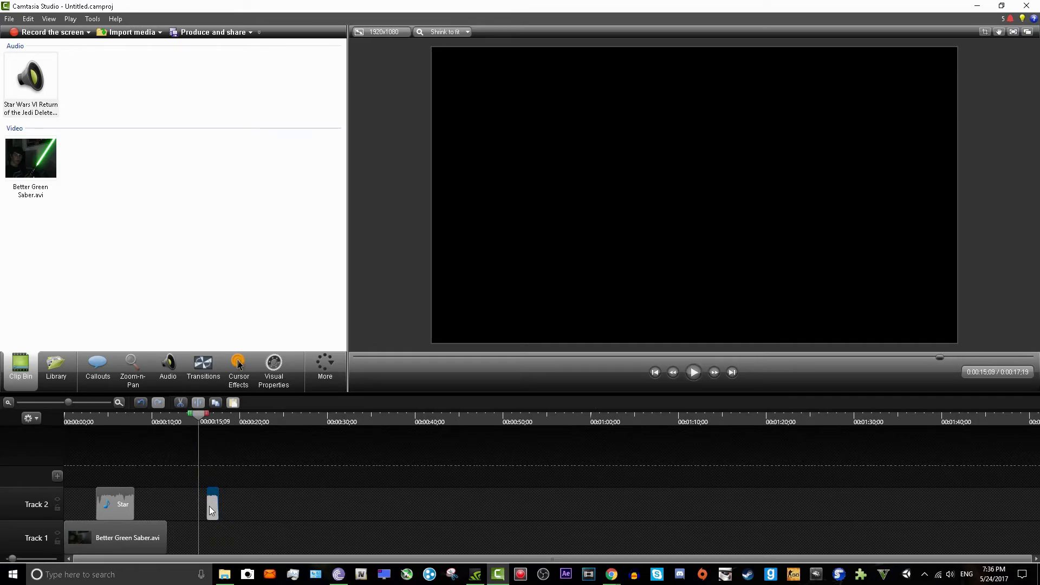
# Step: Find the frame where the blade starts retracting and move the end piece of the sound to start at 0:00:09;14 on Track 2
pyautogui.moveTo(210, 506); pyautogui.dragTo(157, 515)
pyautogui.moveTo(202, 447); pyautogui.dragTo(136, 426)
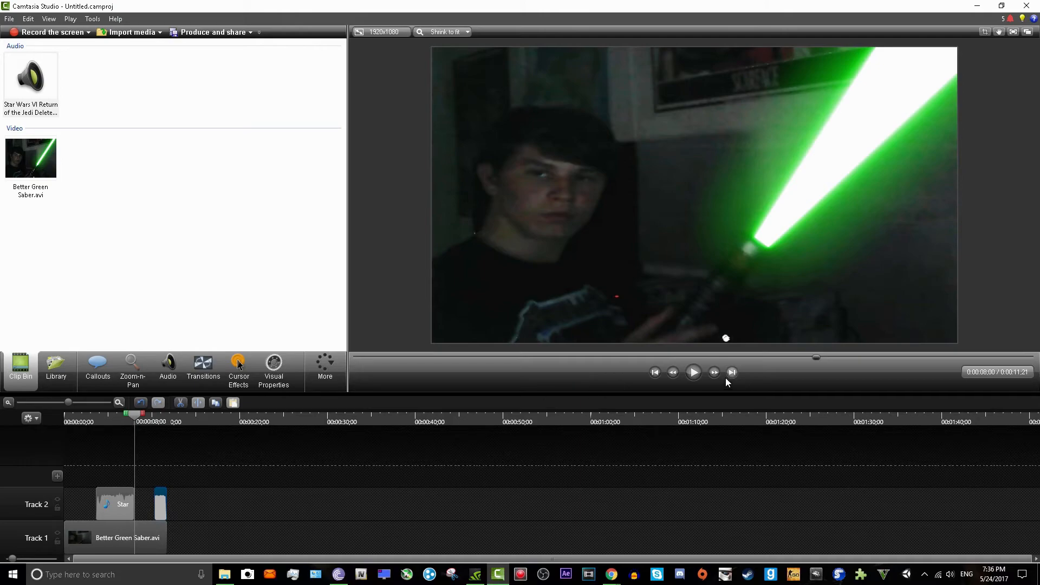
pyautogui.click(693, 373)
pyautogui.click(693, 372)
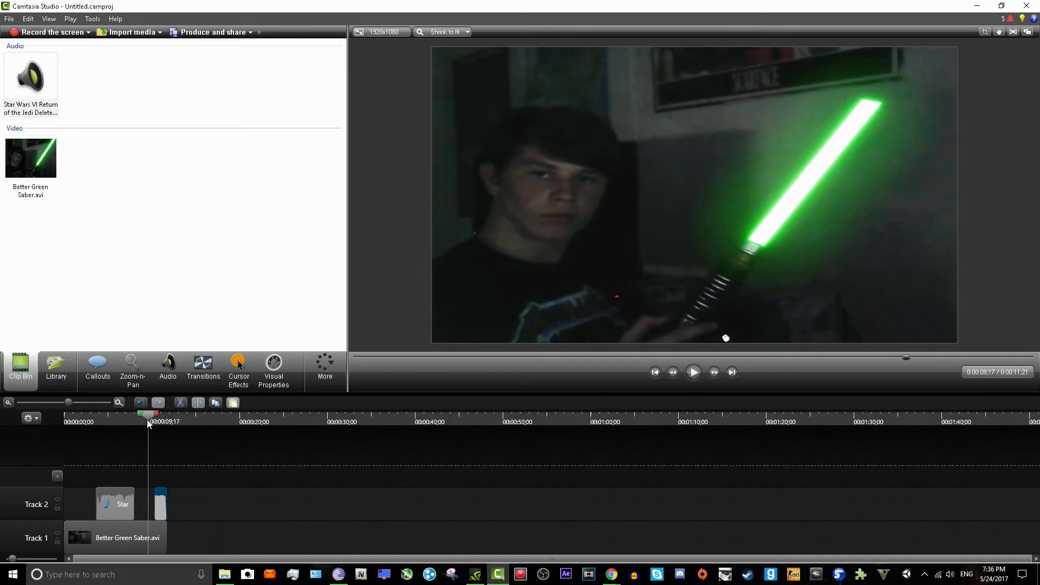
pyautogui.click(672, 373)
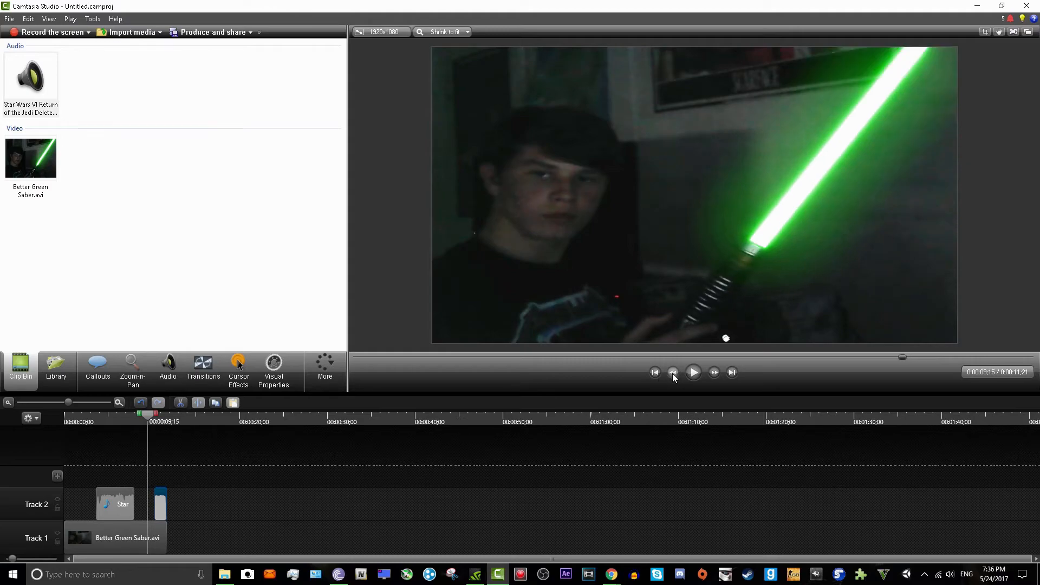
pyautogui.moveTo(161, 502); pyautogui.dragTo(149, 500)
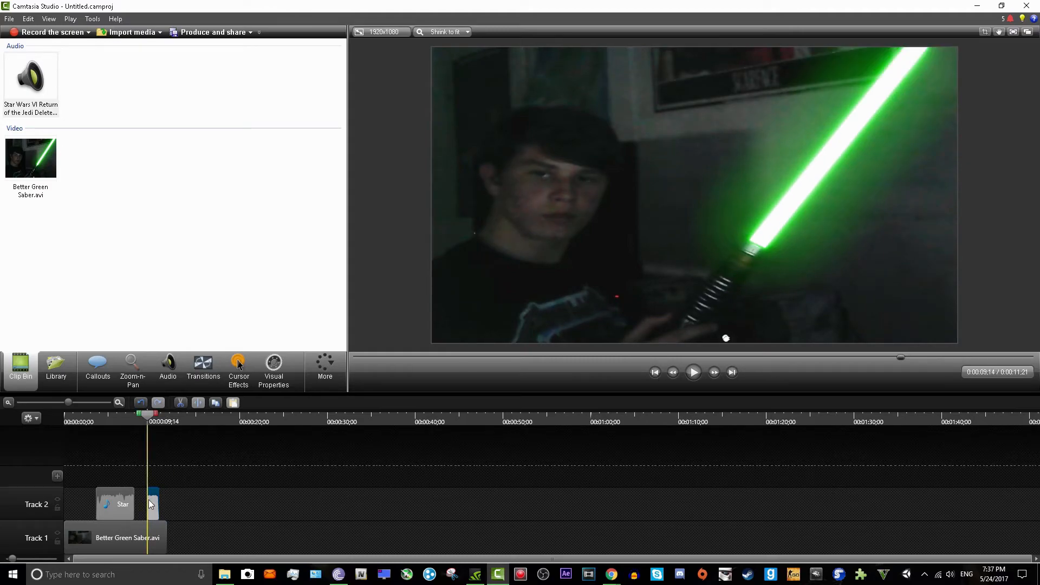
# Step: Preview the retraction and move the end piece of the sound earlier on Track 2, starting at about 0:00:08;22
pyautogui.click(693, 373)
pyautogui.click(696, 374)
pyautogui.moveTo(152, 416)
pyautogui.mouseDown()
pyautogui.moveTo(134, 420)
pyautogui.moveTo(146, 421)
pyautogui.mouseUp()
pyautogui.moveTo(155, 501); pyautogui.dragTo(148, 499)
pyautogui.moveTo(142, 415); pyautogui.dragTo(139, 440)
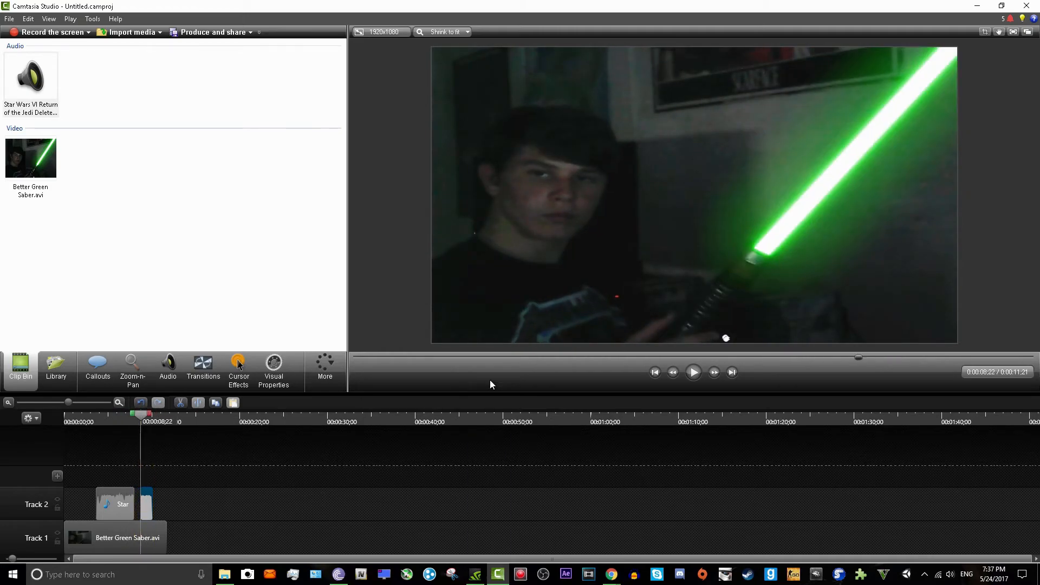
# Step: Play the retraction, nudge the end piece of the sound slightly later, and replay from 0:00:08;21 to check the sync
pyautogui.click(693, 372)
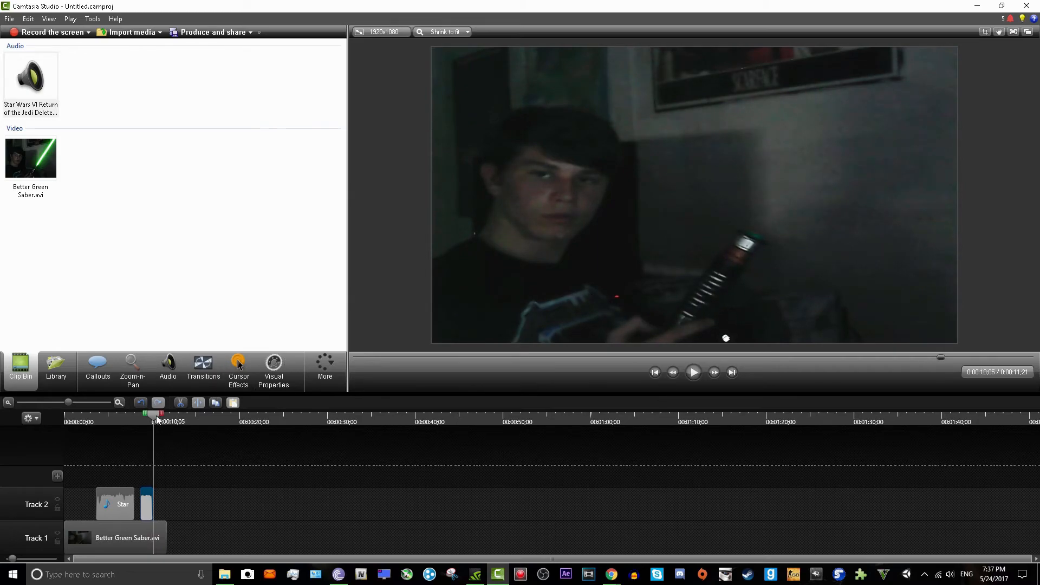
pyautogui.moveTo(157, 415); pyautogui.dragTo(96, 416)
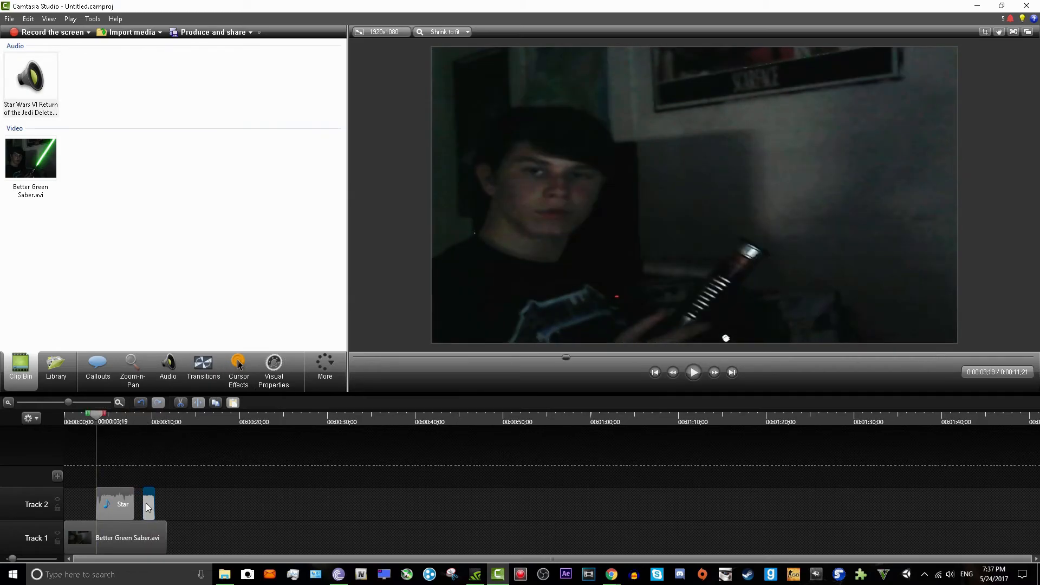
pyautogui.click(140, 426)
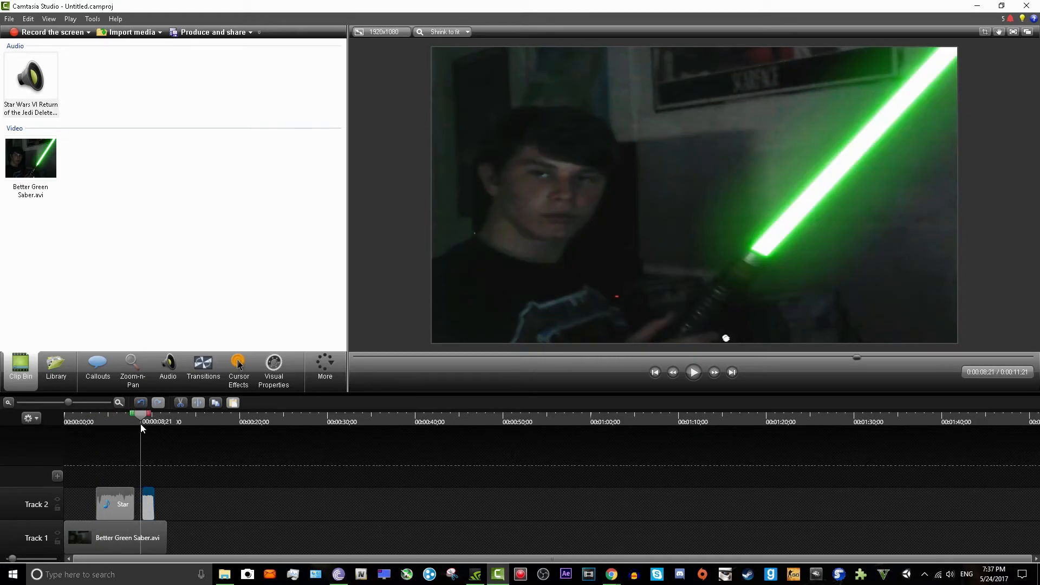
pyautogui.click(695, 371)
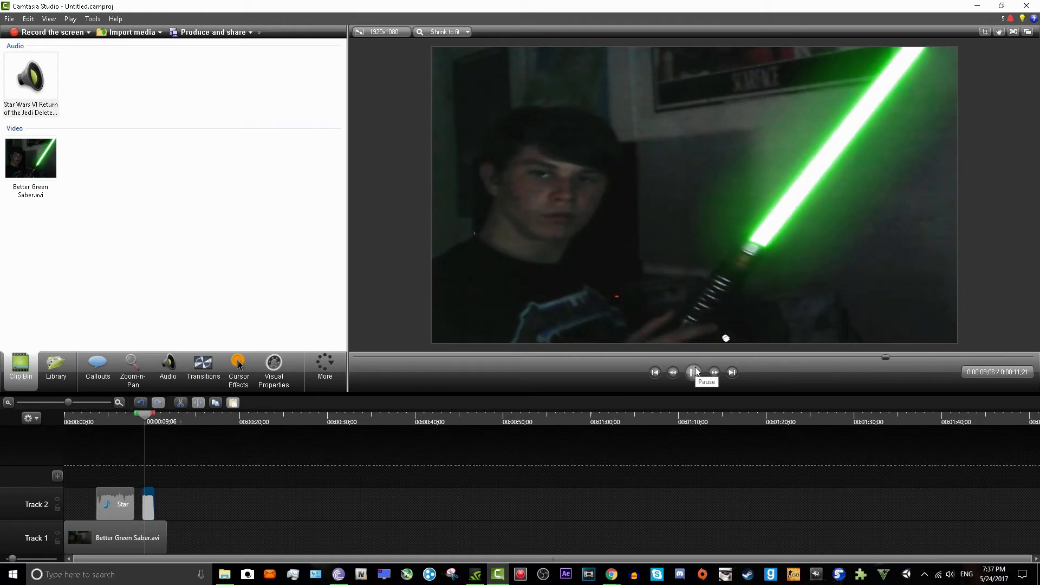
# Step: Play the footage through the retraction, then replay the hum after ignition from 0:00:04;13 to find a steady stretch
pyautogui.click(695, 372)
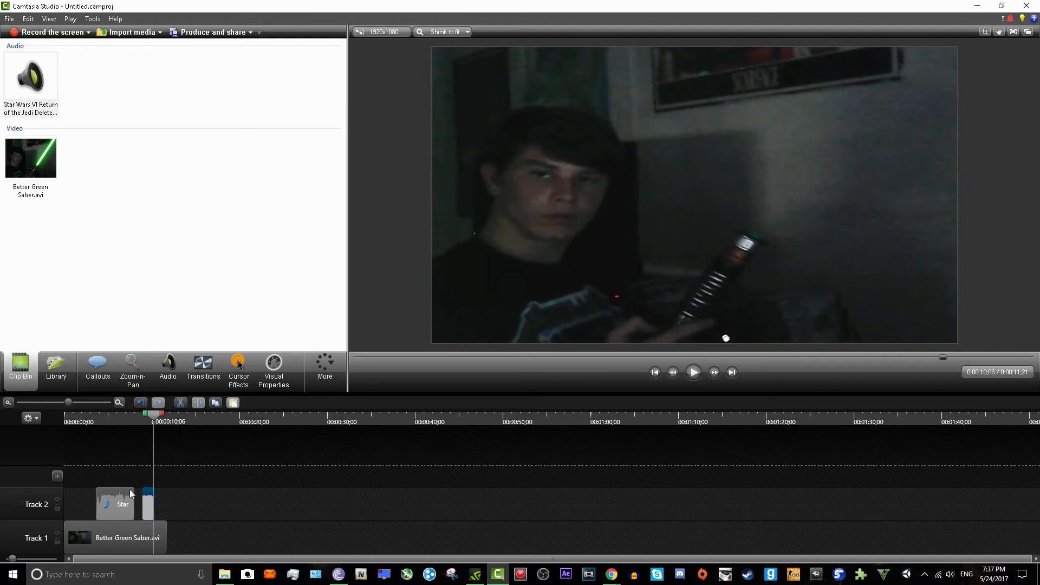
pyautogui.moveTo(155, 414); pyautogui.dragTo(97, 428)
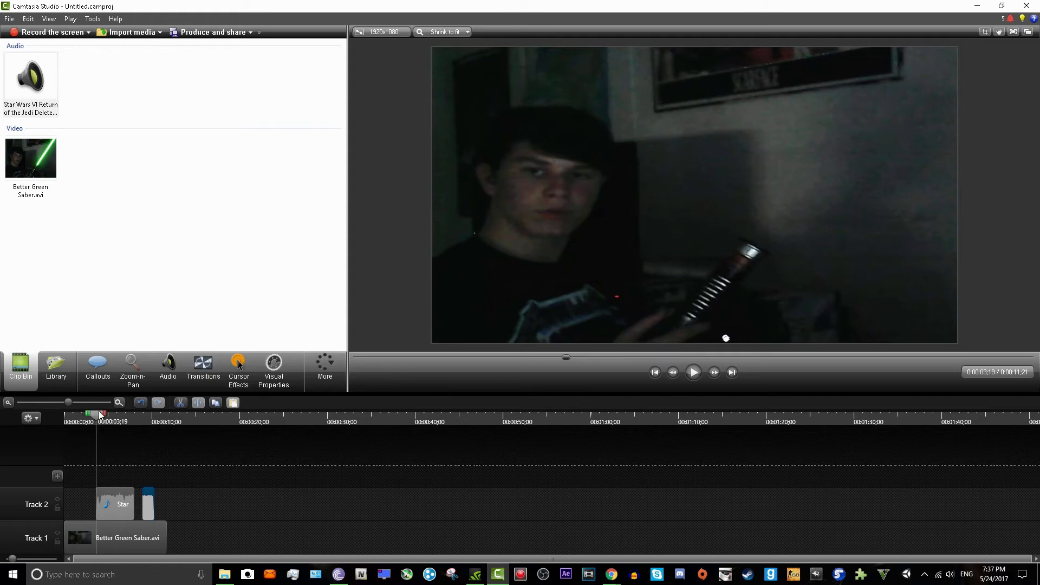
pyautogui.moveTo(98, 416)
pyautogui.mouseDown()
pyautogui.moveTo(67, 424)
pyautogui.moveTo(135, 432)
pyautogui.moveTo(103, 434)
pyautogui.mouseUp()
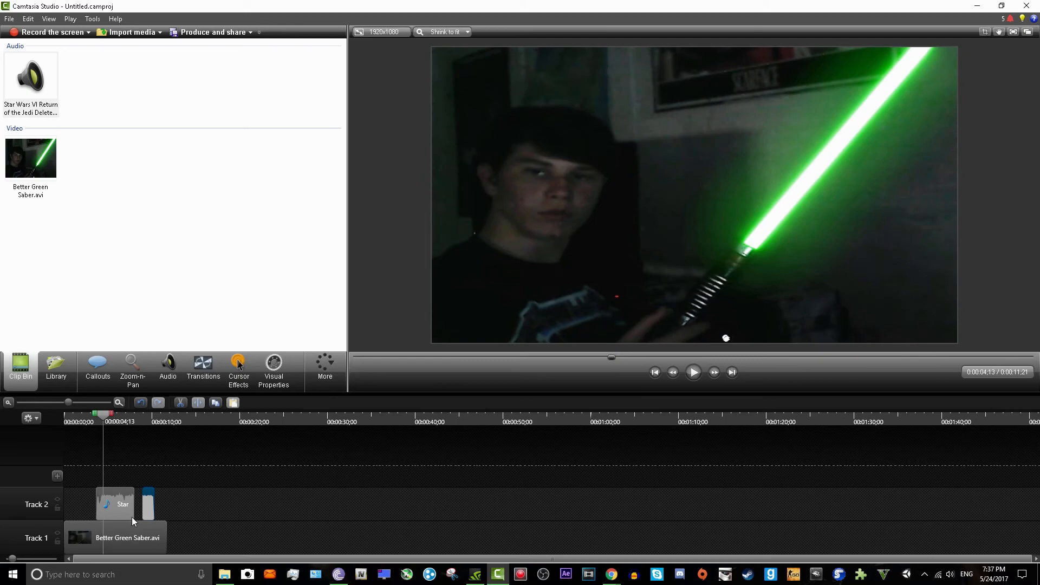
pyautogui.click(685, 375)
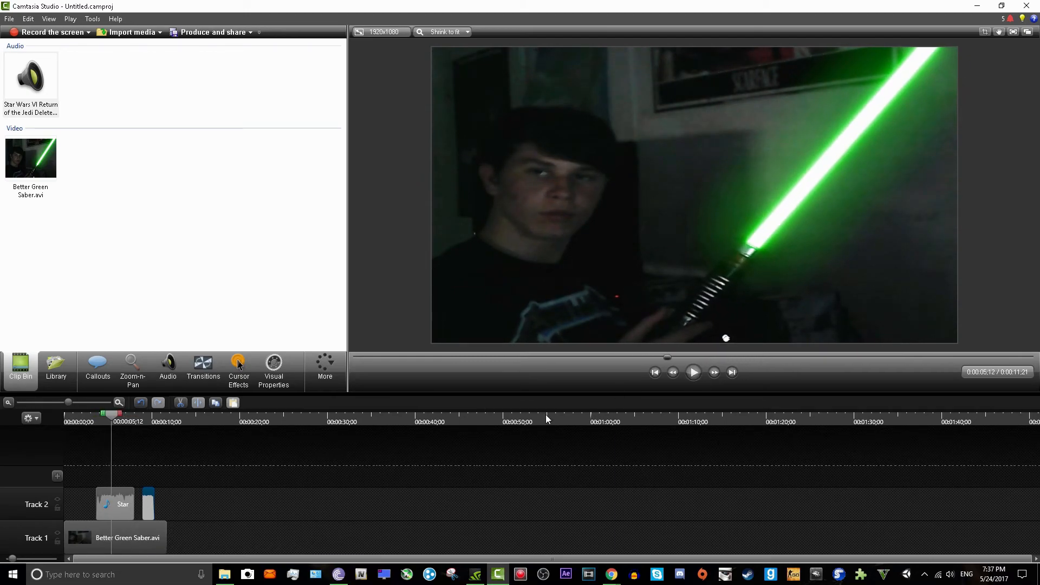
# Step: Replay the hum from about 0:00:04;25 and split the ignition sound on Track 2 at about 0:00:05;01
pyautogui.click(106, 411)
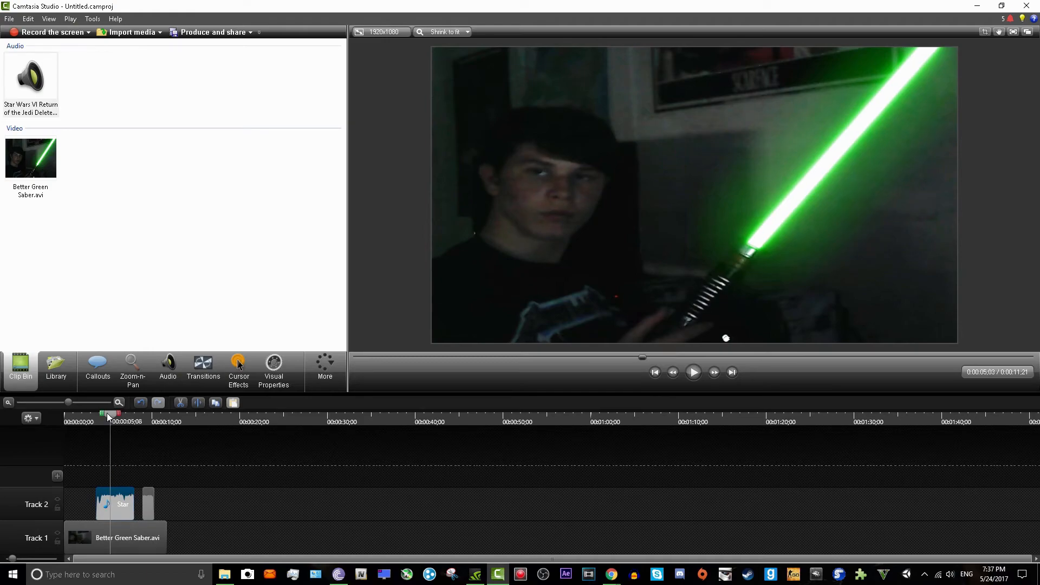
pyautogui.click(690, 376)
pyautogui.click(690, 376)
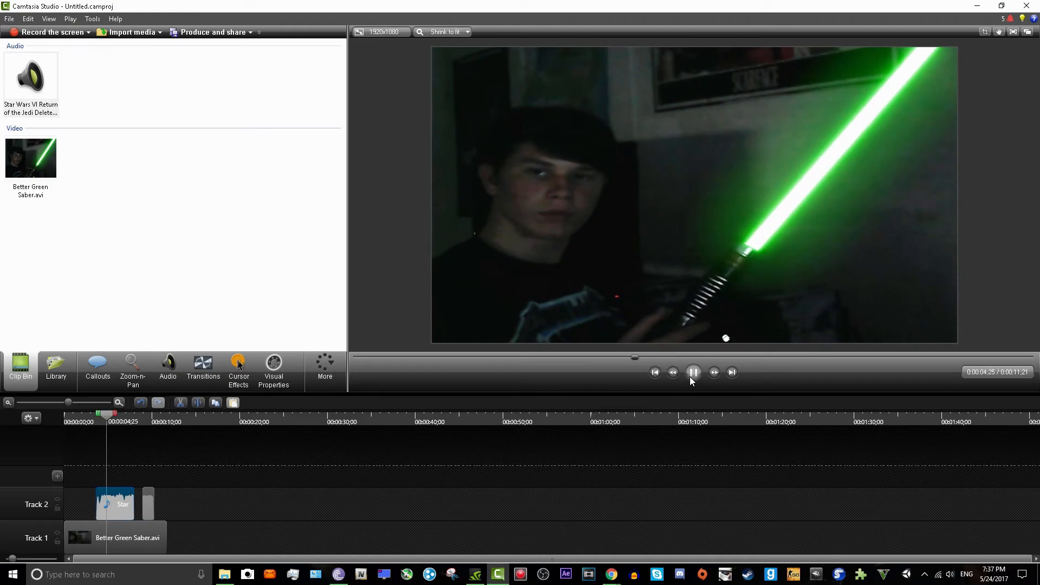
pyautogui.rightClick(104, 415)
pyautogui.click(106, 421)
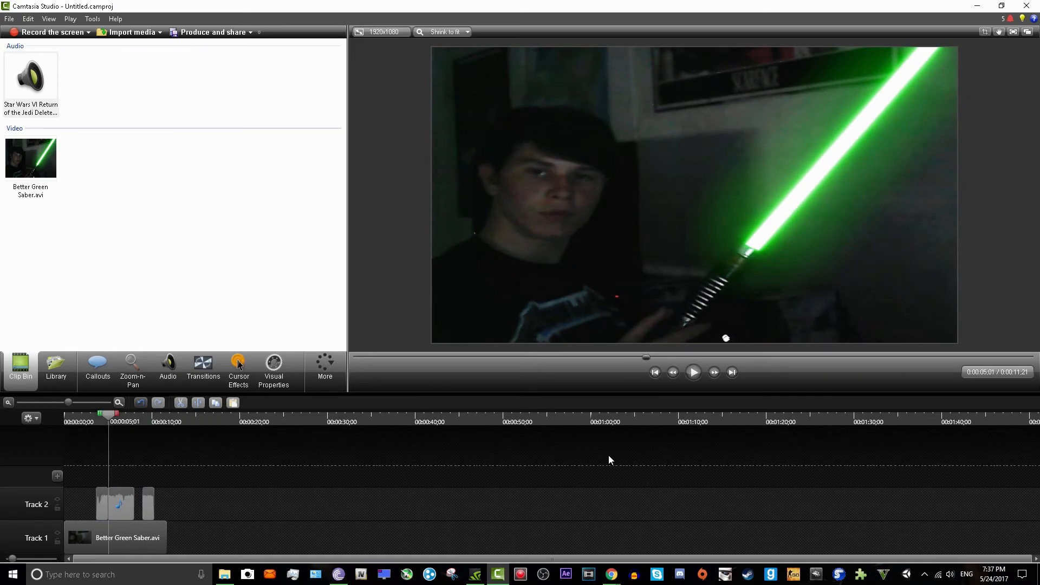
# Step: Listen to the hum past the cut and split the remaining ignition sound on Track 2 at 0:00:05;21
pyautogui.click(696, 379)
pyautogui.click(696, 379)
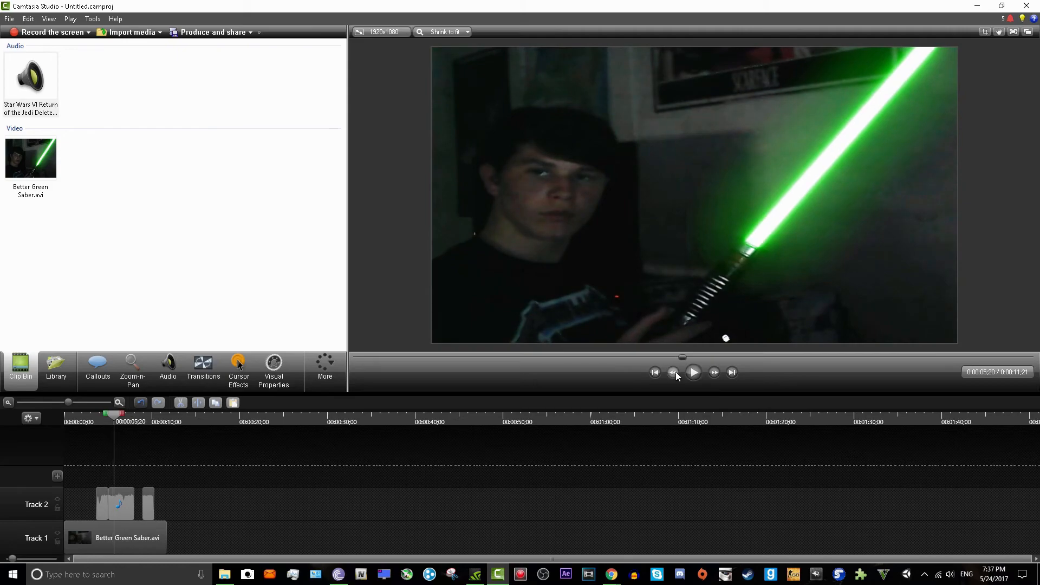
pyautogui.click(694, 374)
pyautogui.click(694, 373)
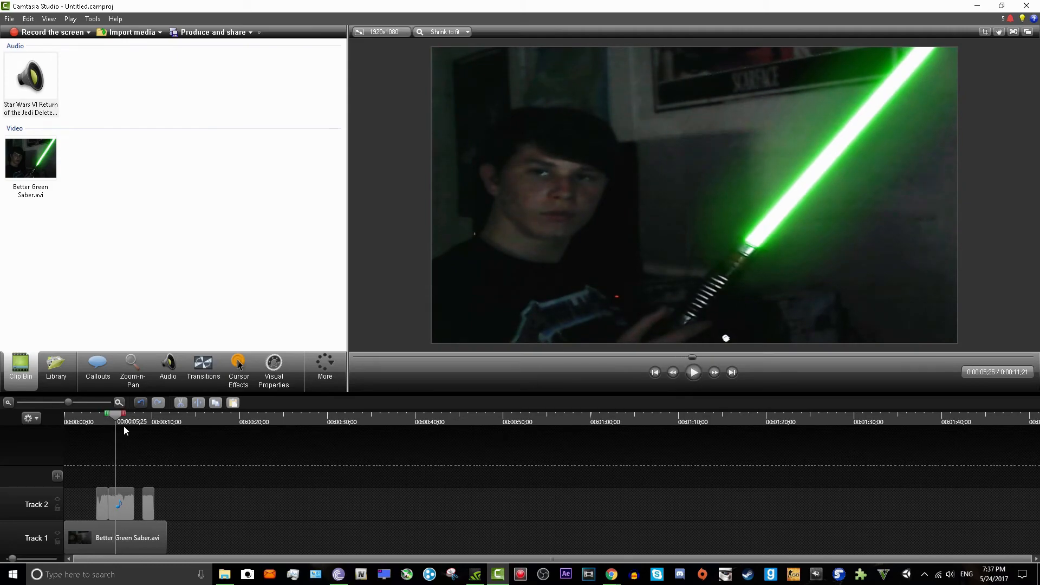
pyautogui.moveTo(118, 419); pyautogui.dragTo(117, 420)
pyautogui.click(116, 489)
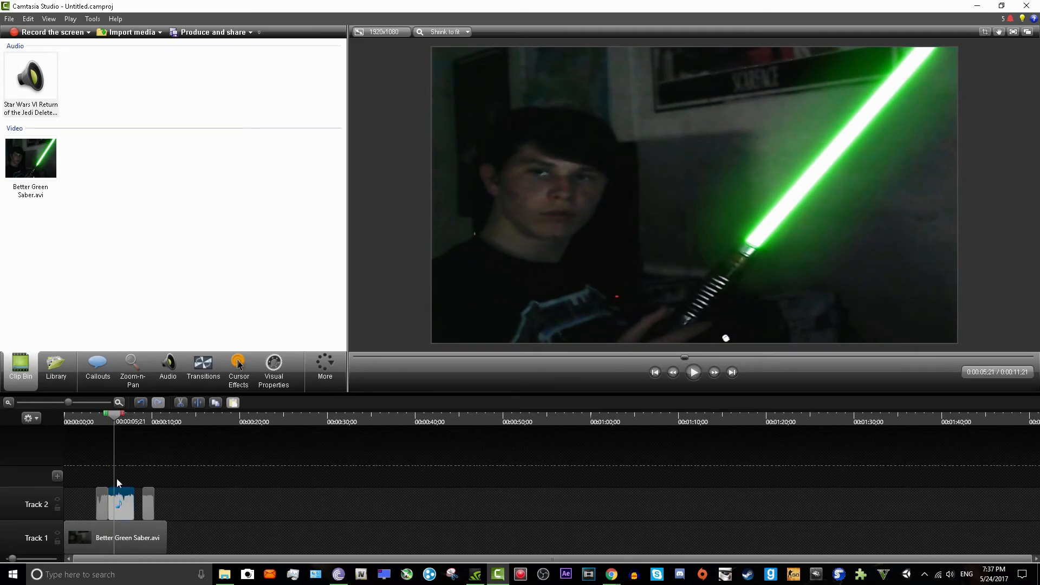
pyautogui.rightClick(114, 414)
pyautogui.click(126, 420)
# Step: Take the short hum segment via Track 3 and place it right after the ignition sound on Track 2
pyautogui.moveTo(112, 501); pyautogui.dragTo(114, 476)
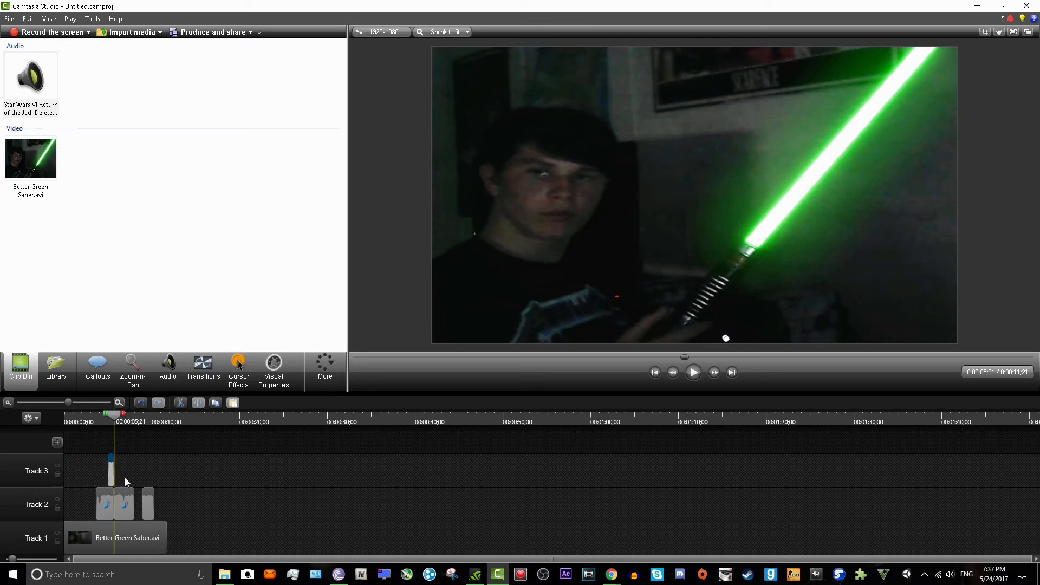
pyautogui.moveTo(140, 509)
pyautogui.mouseDown()
pyautogui.moveTo(122, 512)
pyautogui.moveTo(138, 508)
pyautogui.mouseUp()
pyautogui.hotkey('ctrl', 'shift', 'a')
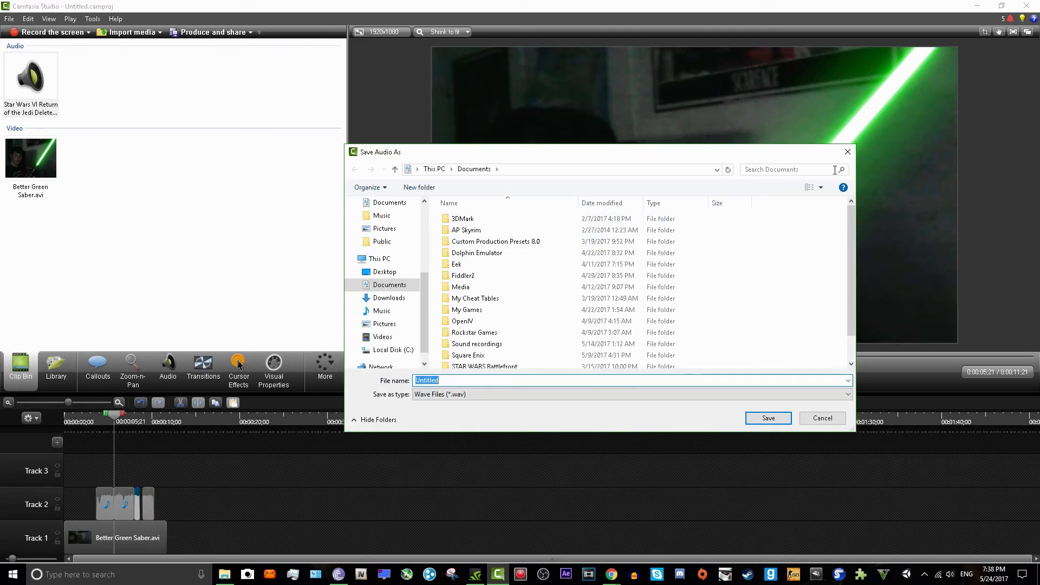
pyautogui.click(848, 152)
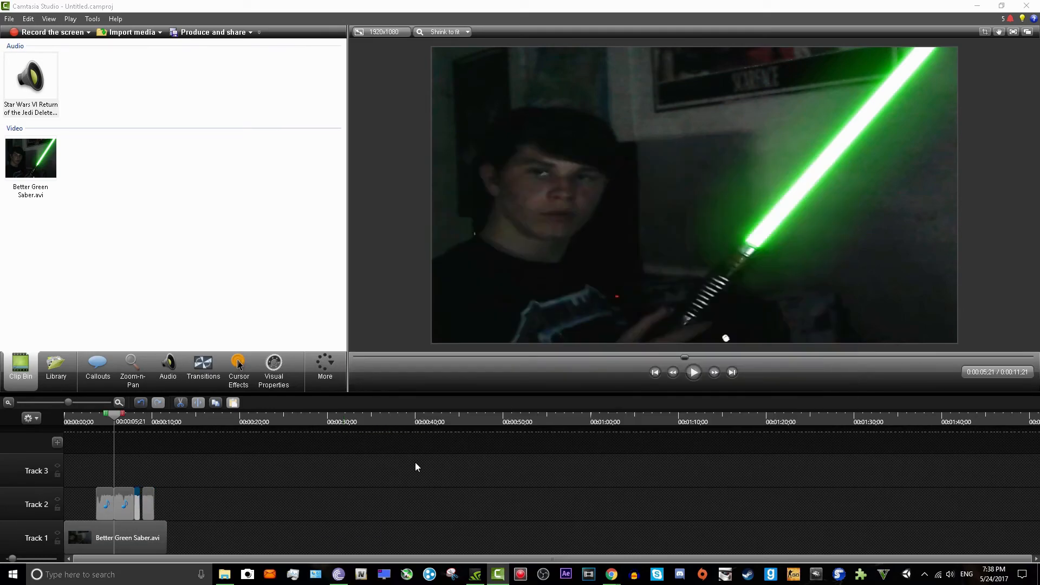
# Step: Paste a copy of the hum segment and fit it into the remaining gap before the retraction sound on Track 2
pyautogui.rightClick(138, 499)
pyautogui.click(171, 375)
pyautogui.click(191, 476)
pyautogui.hotkey('ctrl', 'v')
pyautogui.moveTo(118, 474); pyautogui.dragTo(143, 476)
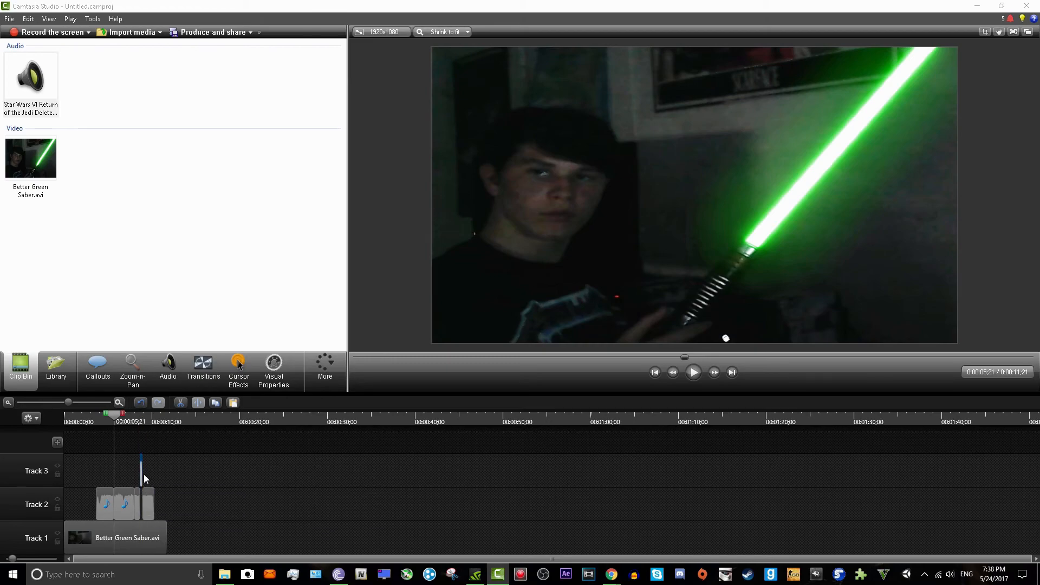
pyautogui.click(84, 402)
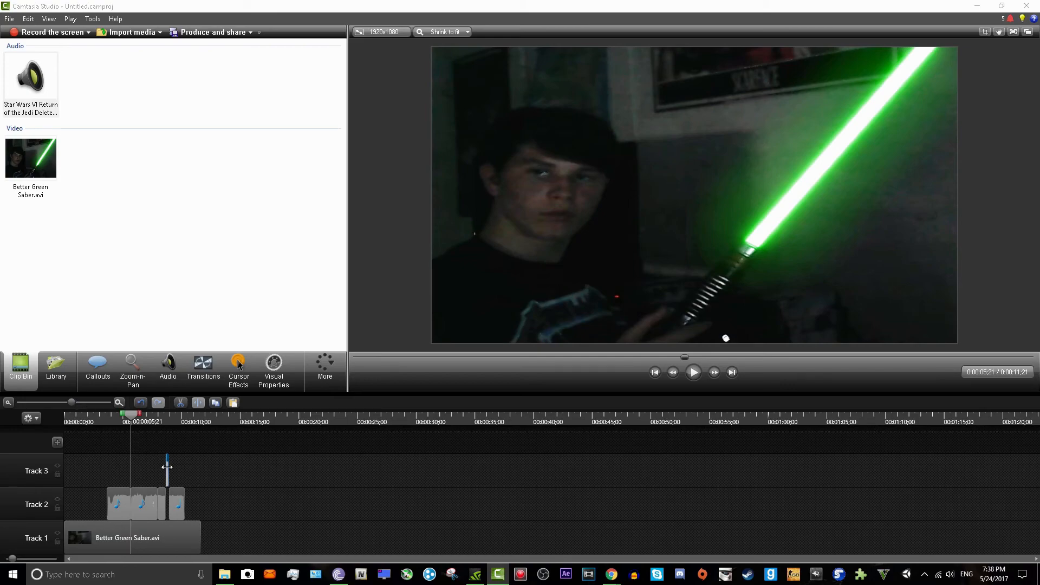
pyautogui.moveTo(73, 404); pyautogui.dragTo(89, 405)
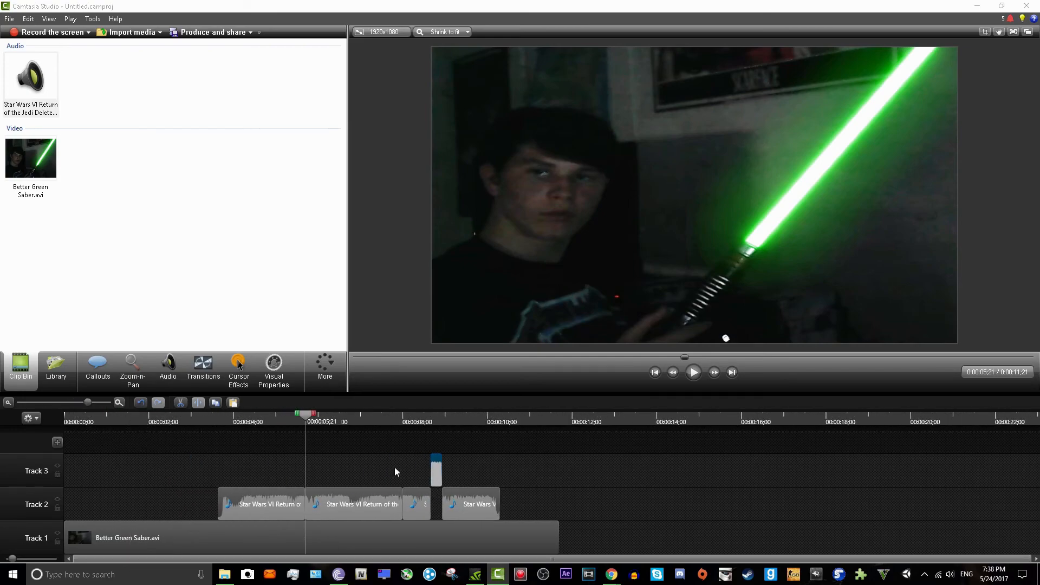
pyautogui.moveTo(439, 467); pyautogui.dragTo(437, 515)
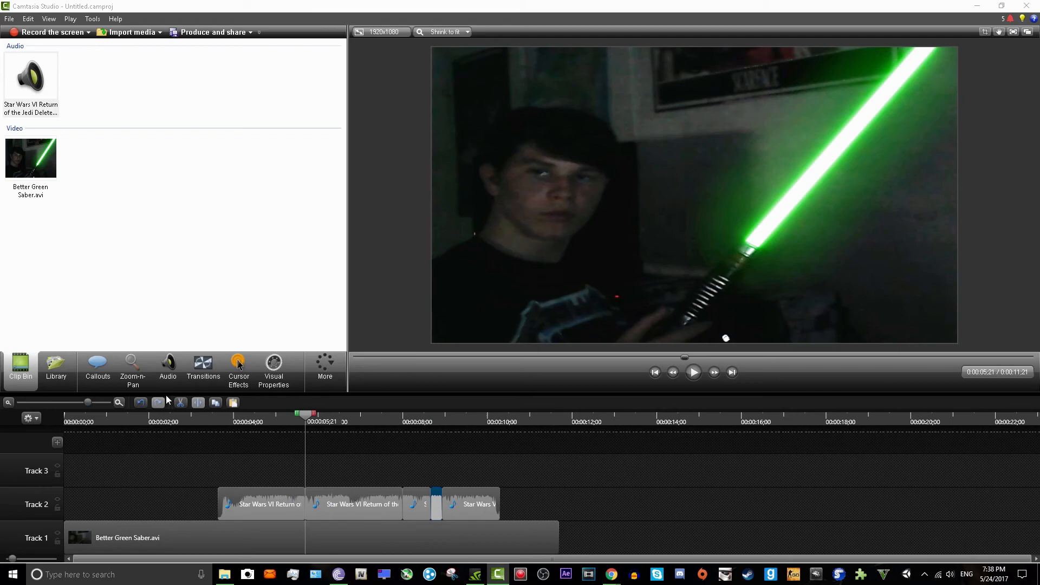
# Step: Play the sequence from 0:00:03;19 through the retraction to check the filled-in hum against the footage
pyautogui.moveTo(81, 400); pyautogui.dragTo(75, 404)
pyautogui.moveTo(142, 423); pyautogui.dragTo(108, 423)
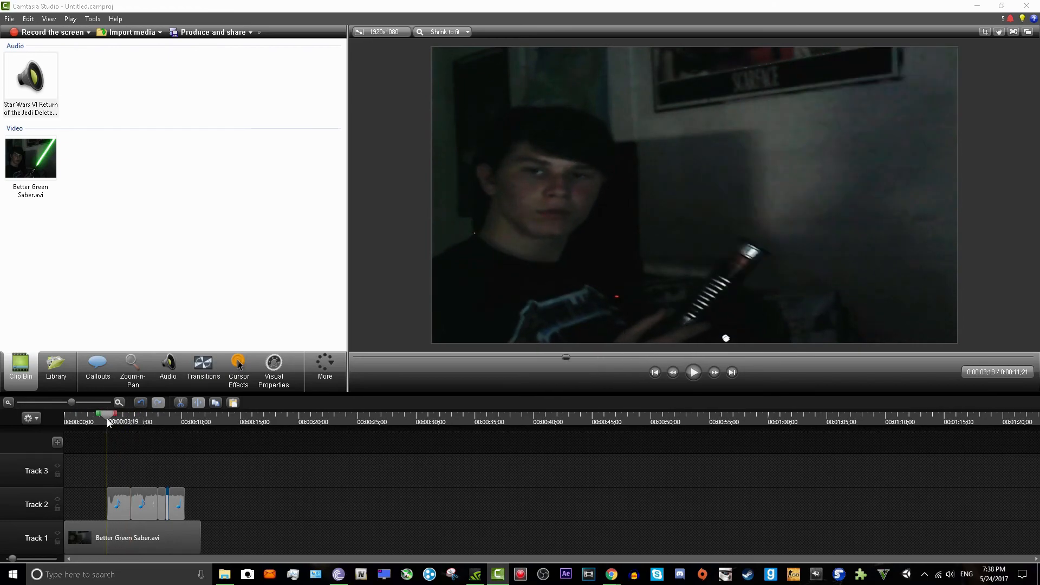
pyautogui.click(696, 370)
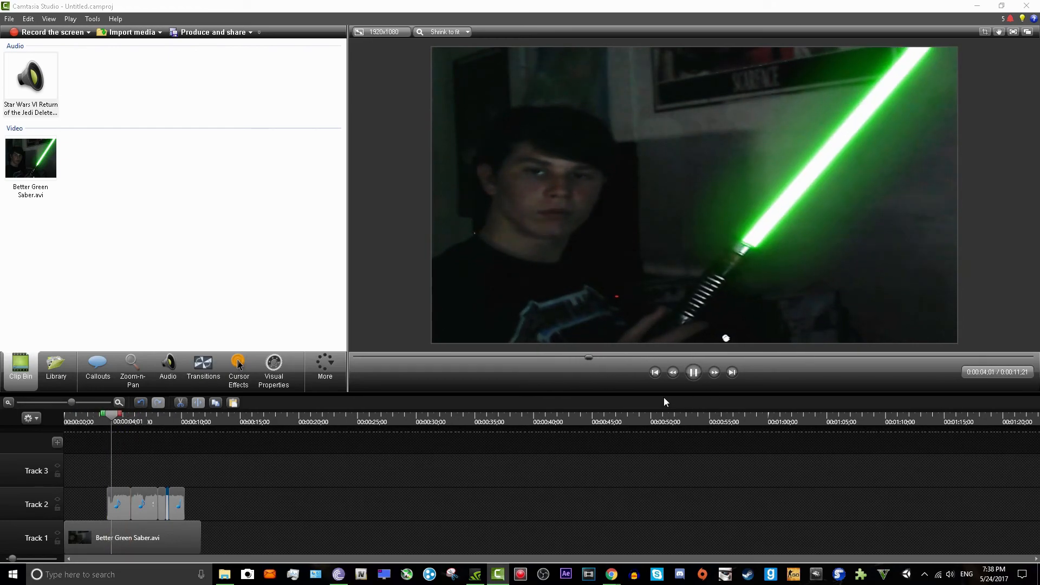
pyautogui.click(693, 372)
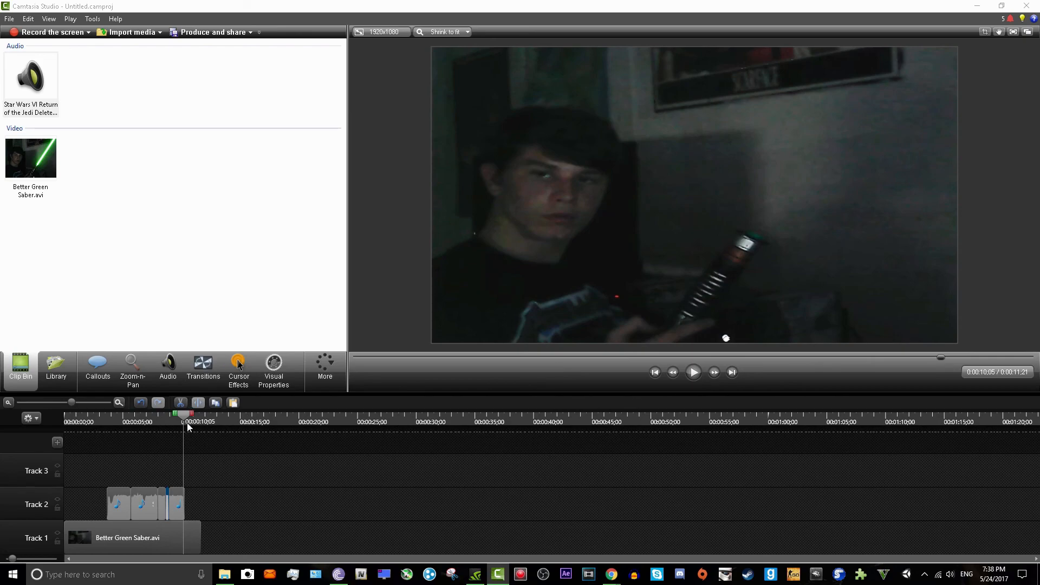
# Step: Return to the start of the timeline and begin producing the video, advancing to the production name and folder settings
pyautogui.moveTo(185, 430); pyautogui.dragTo(28, 441)
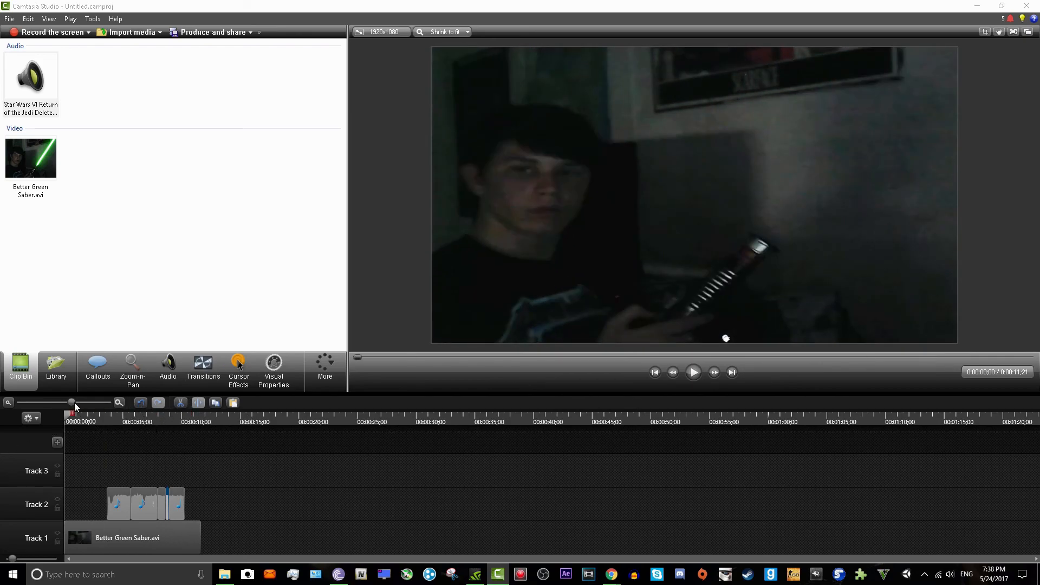
pyautogui.moveTo(74, 404); pyautogui.dragTo(73, 404)
pyautogui.hotkey('ctrl', 'p')
pyautogui.press('Return')
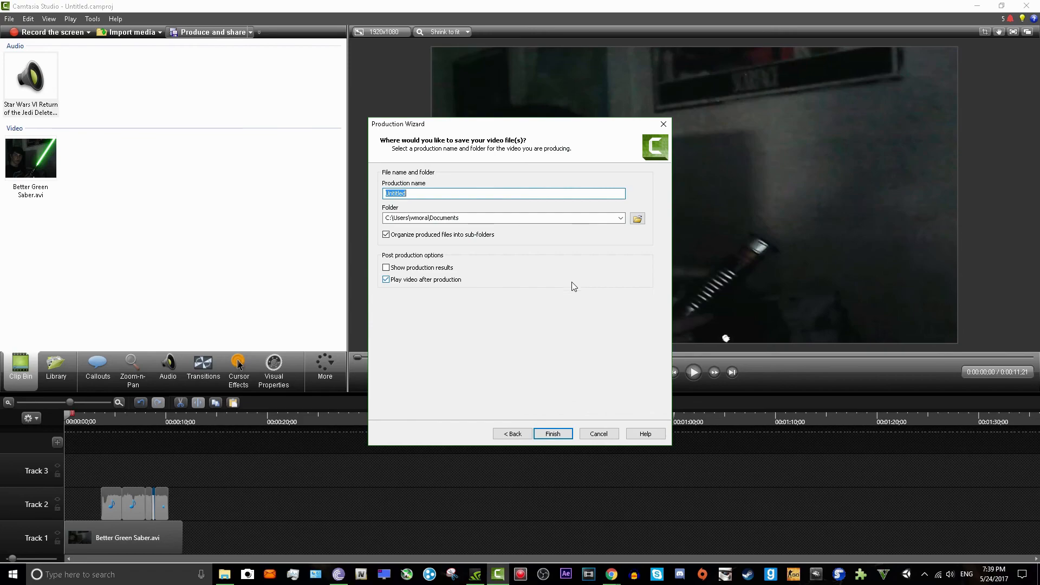